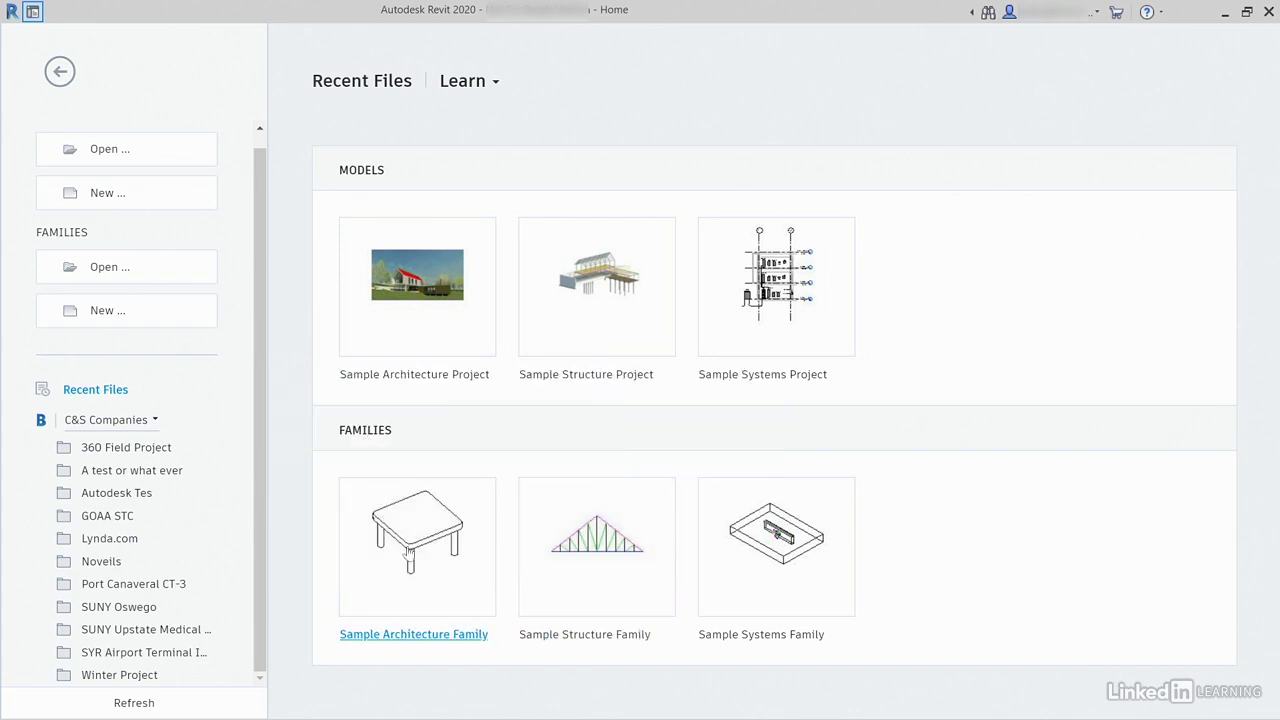
# Open the Sample Structure Family and nudge its truss up in the Level 1 view
pyautogui.click(611, 548)
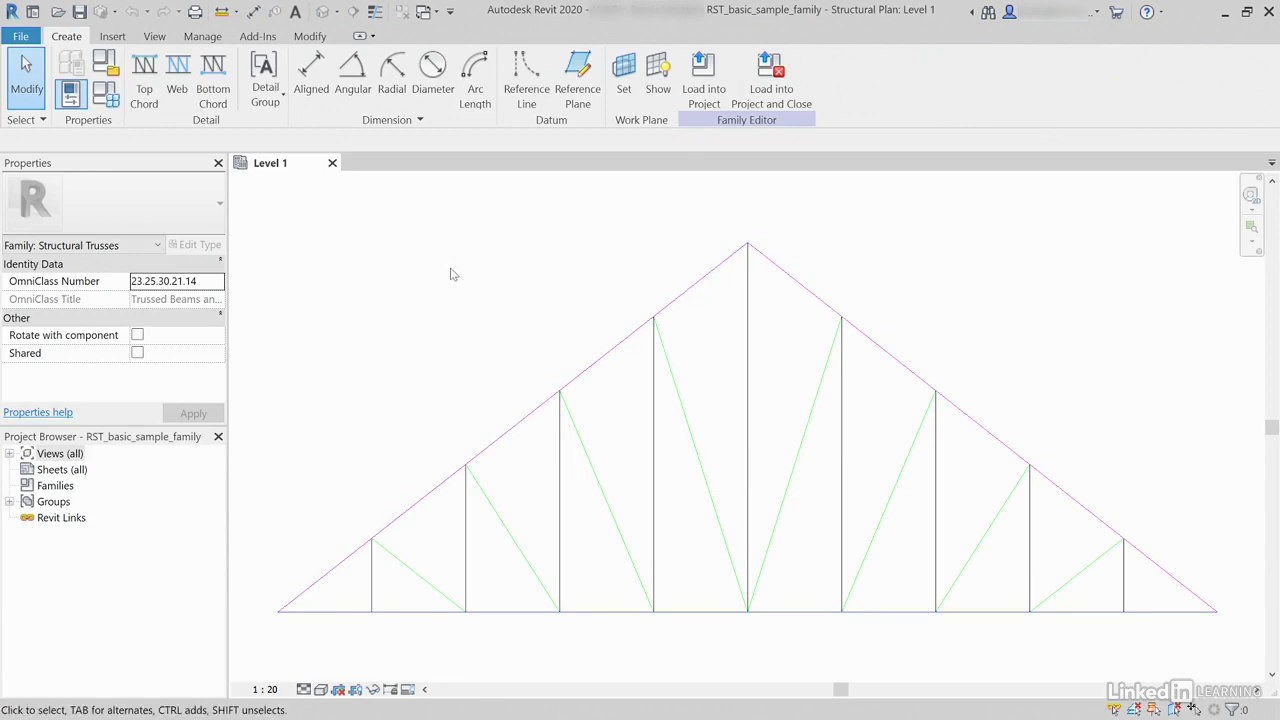
pyautogui.moveTo(452, 274); pyautogui.dragTo(449, 263, button='middle')
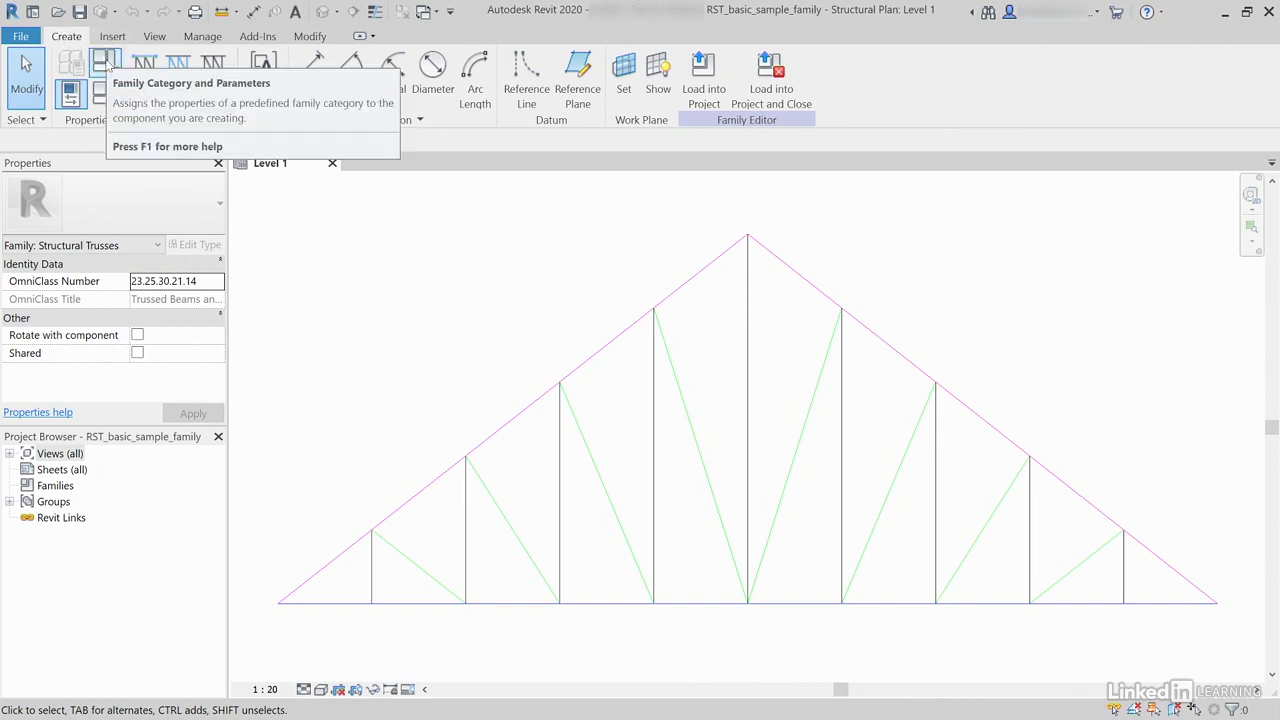
# Confirm the truss family's category as Structural Trusses in Family Category and Parameters
pyautogui.click(108, 66)
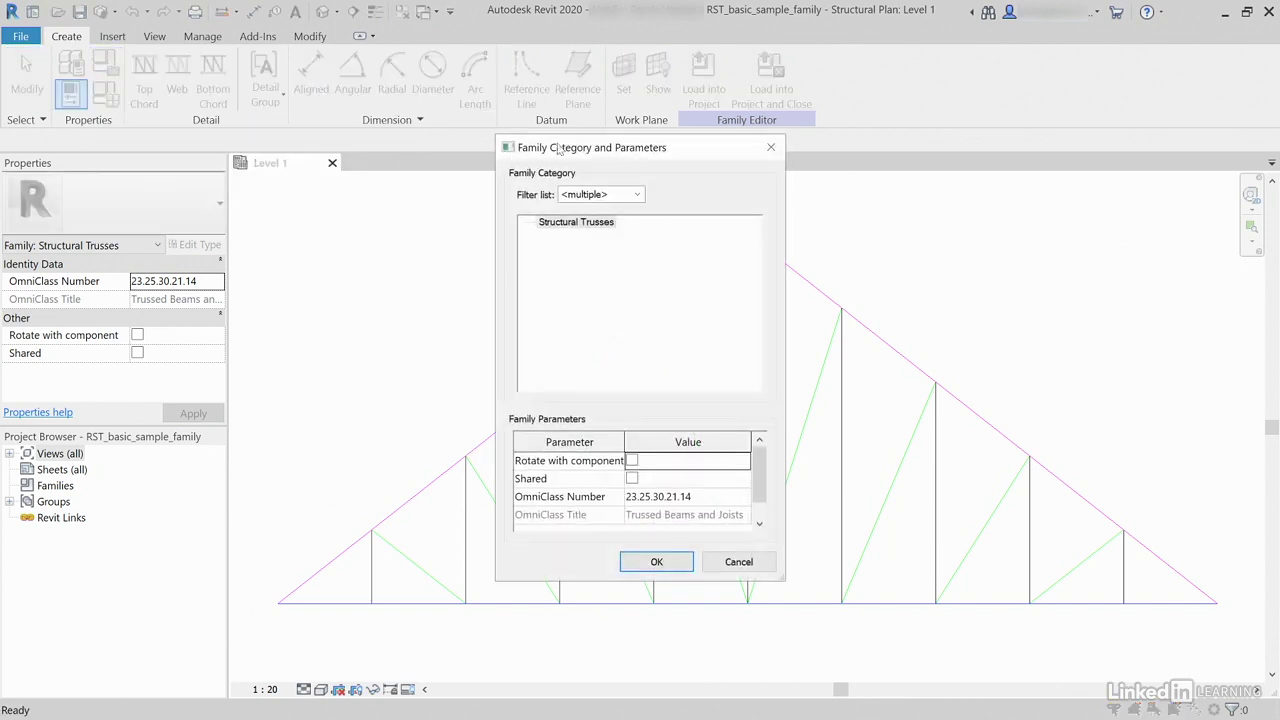
pyautogui.moveTo(588, 148); pyautogui.dragTo(226, 88)
pyautogui.click(227, 165)
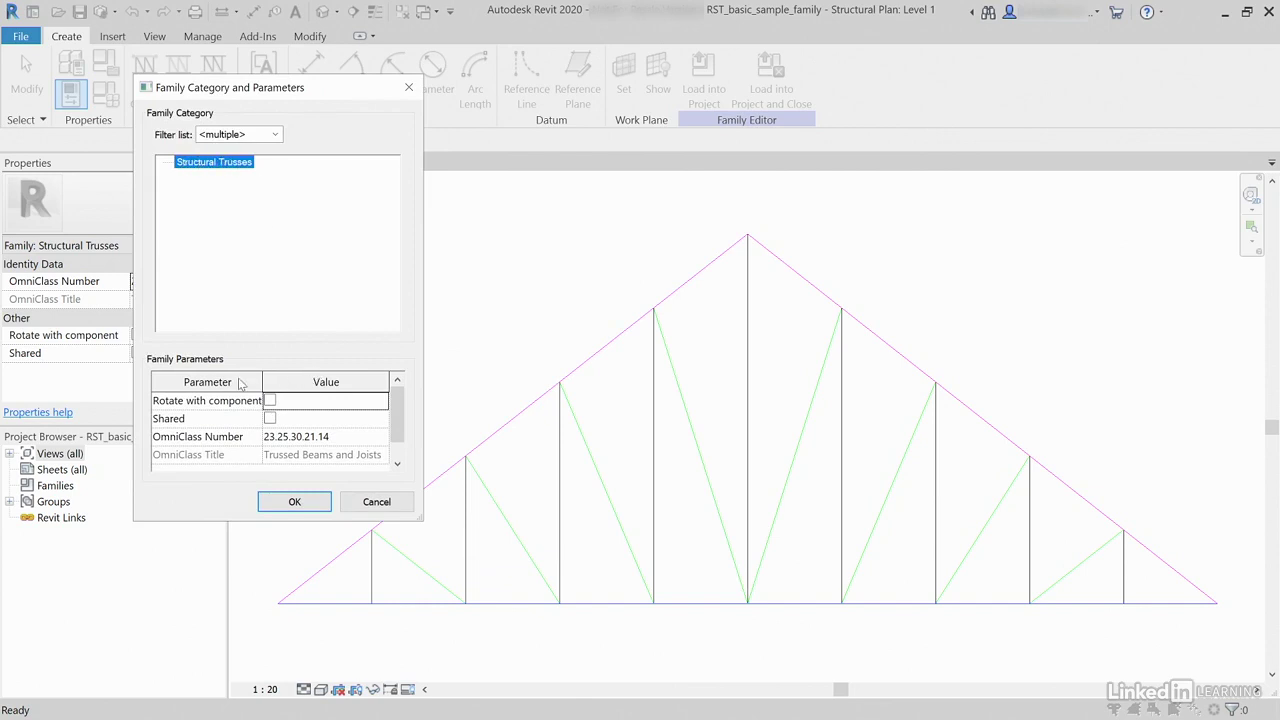
pyautogui.moveTo(398, 410); pyautogui.dragTo(398, 422)
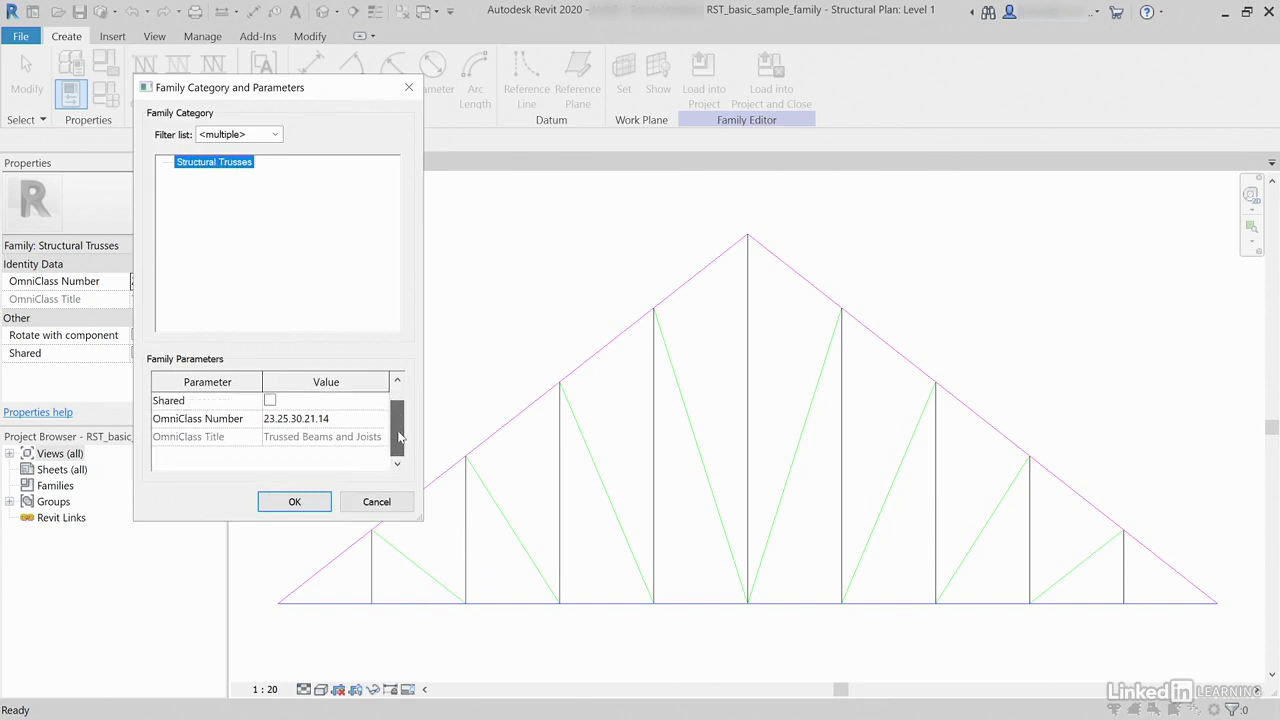
pyautogui.click(290, 502)
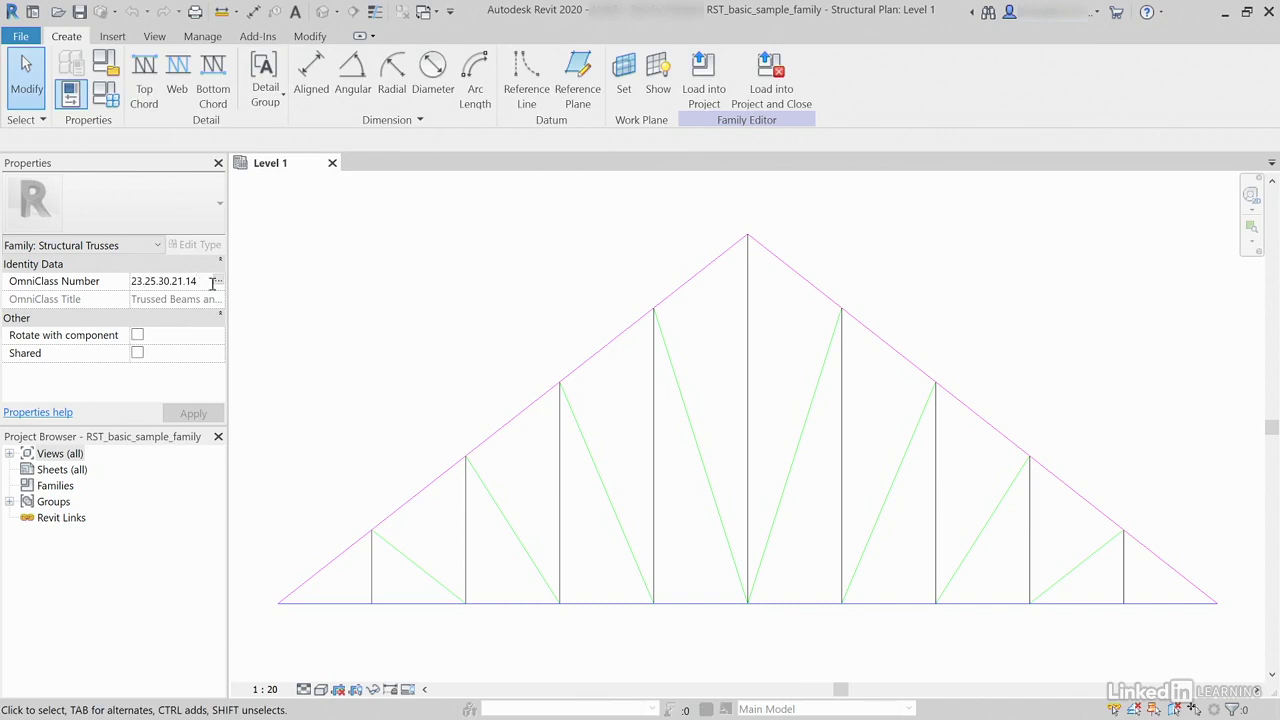
# Check the OmniClass number 23.25.30.21.14 without changing it, then close the truss family
pyautogui.click(215, 282)
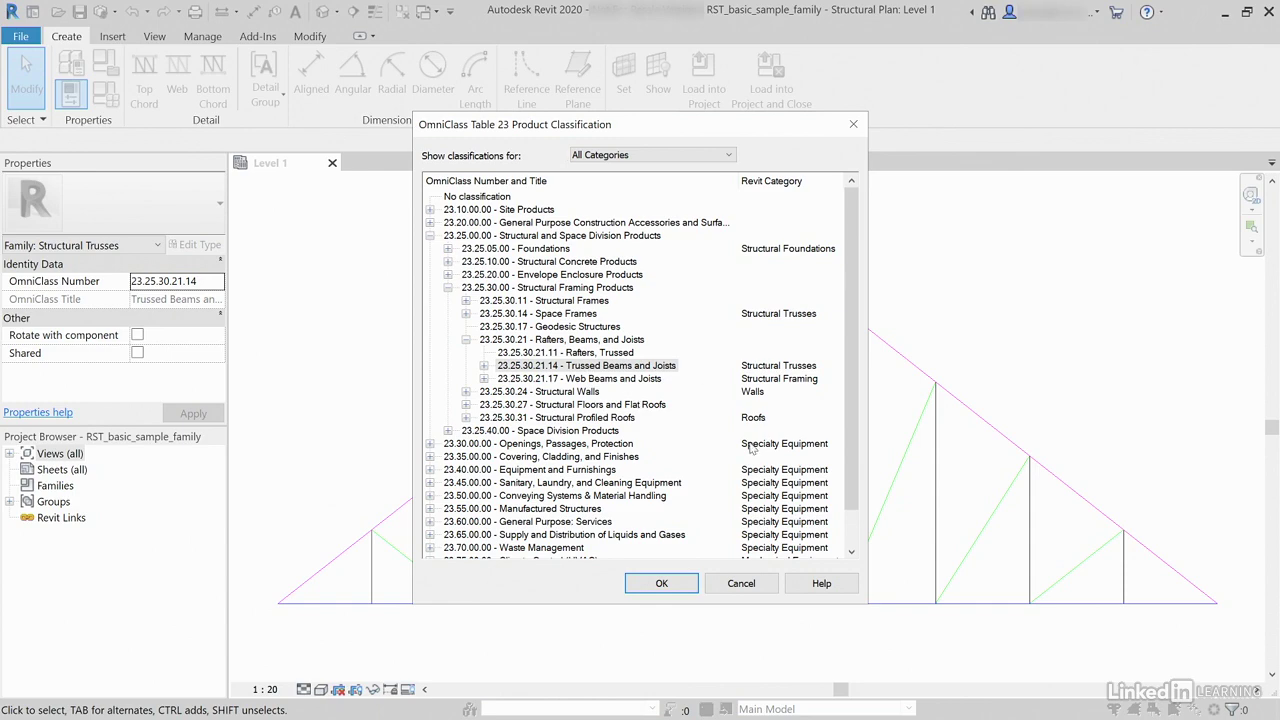
pyautogui.click(741, 583)
pyautogui.click(332, 163)
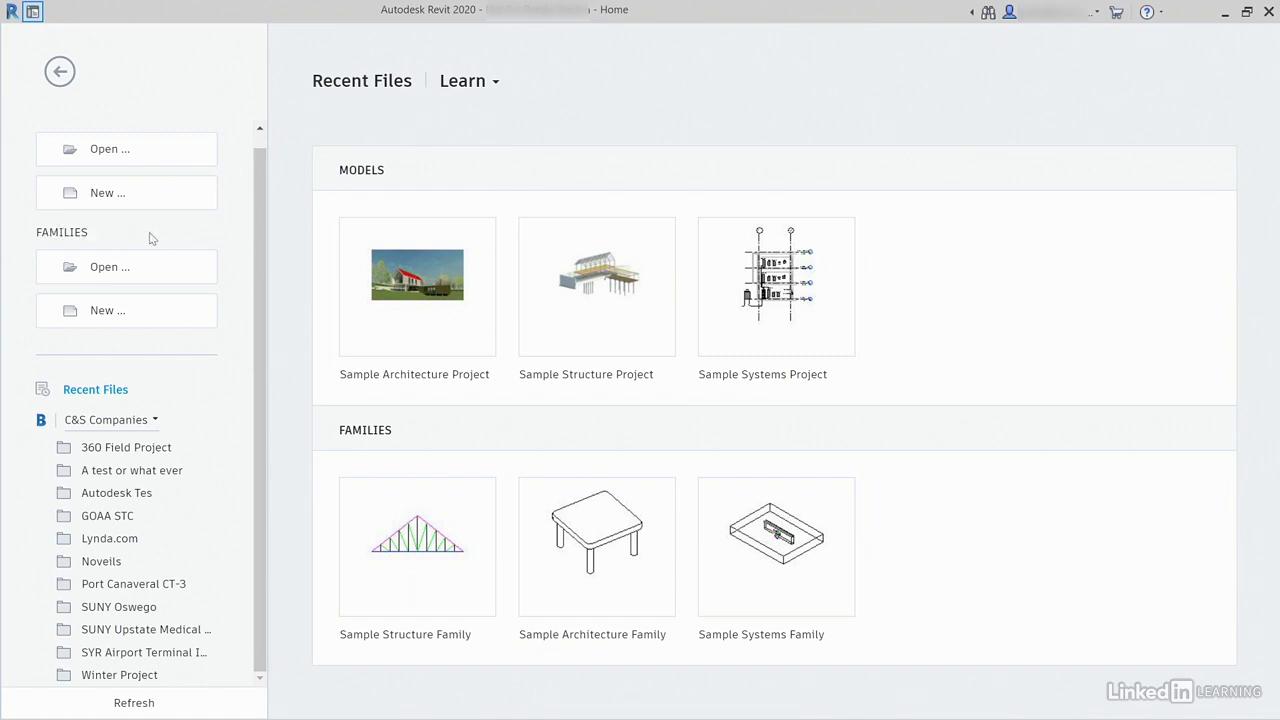
# Start a new family and switch the template file list to Details view
pyautogui.click(108, 315)
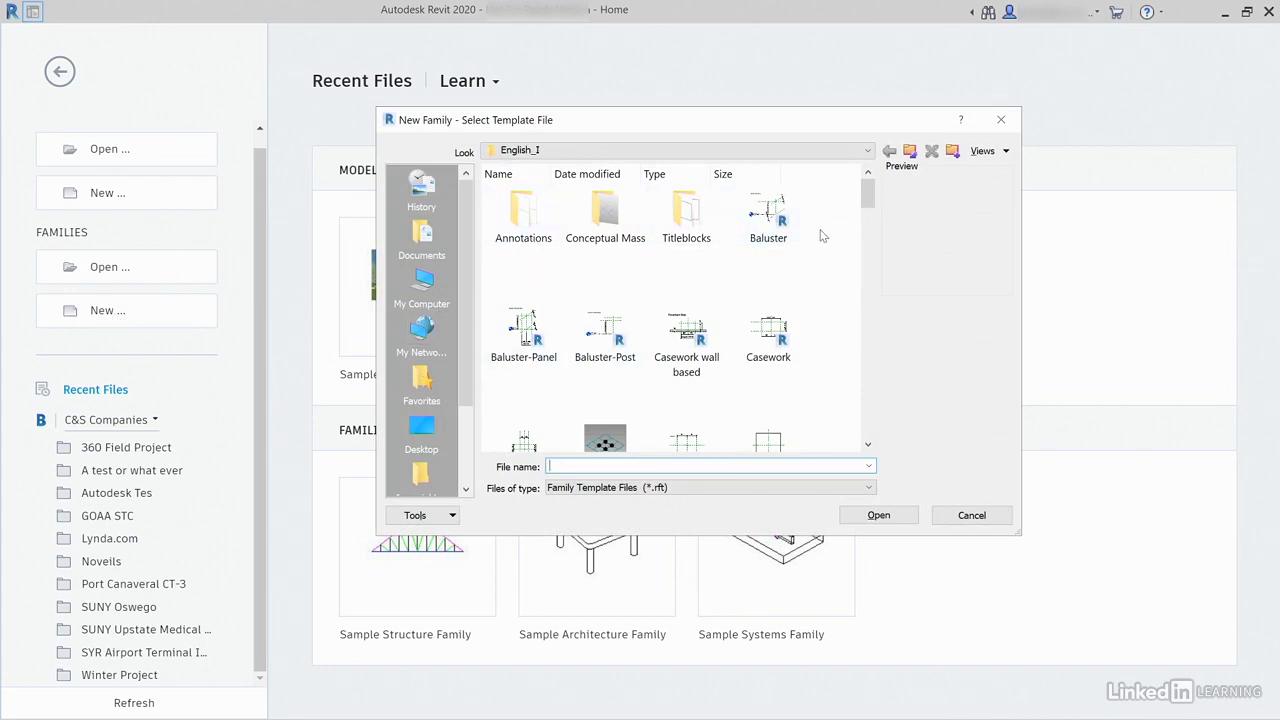
pyautogui.rightClick(823, 210)
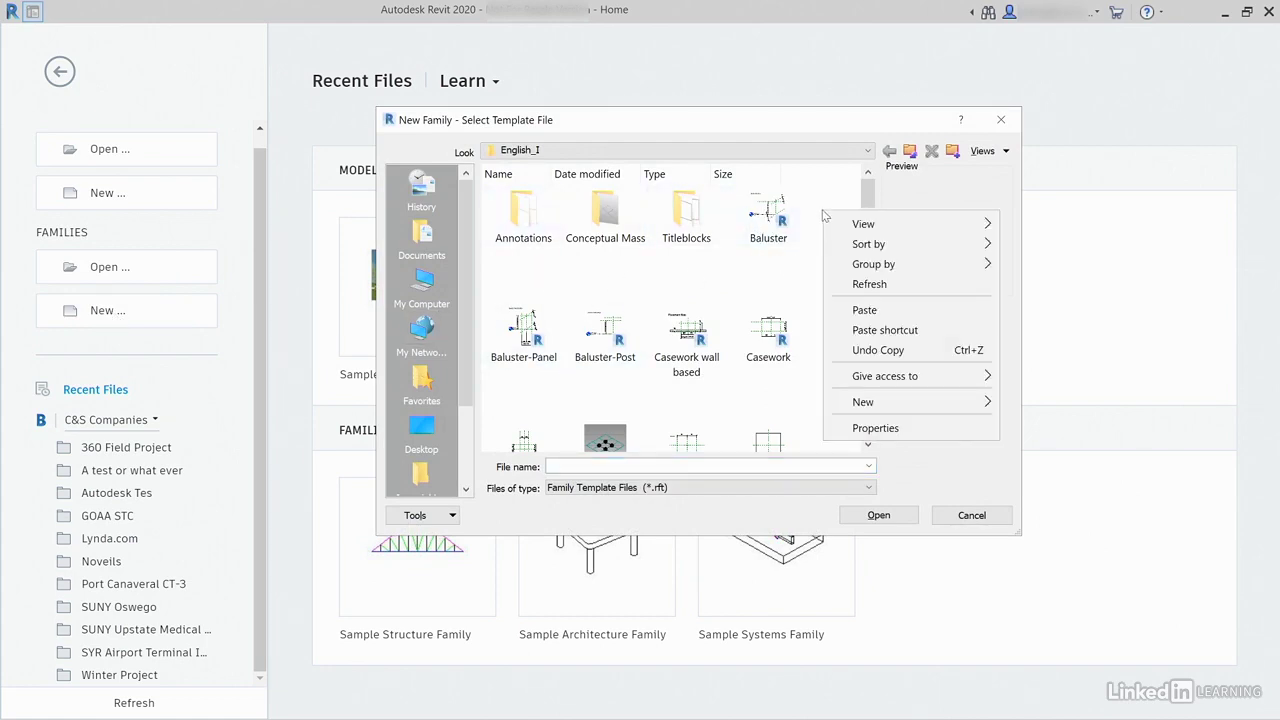
pyautogui.moveTo(884, 226)
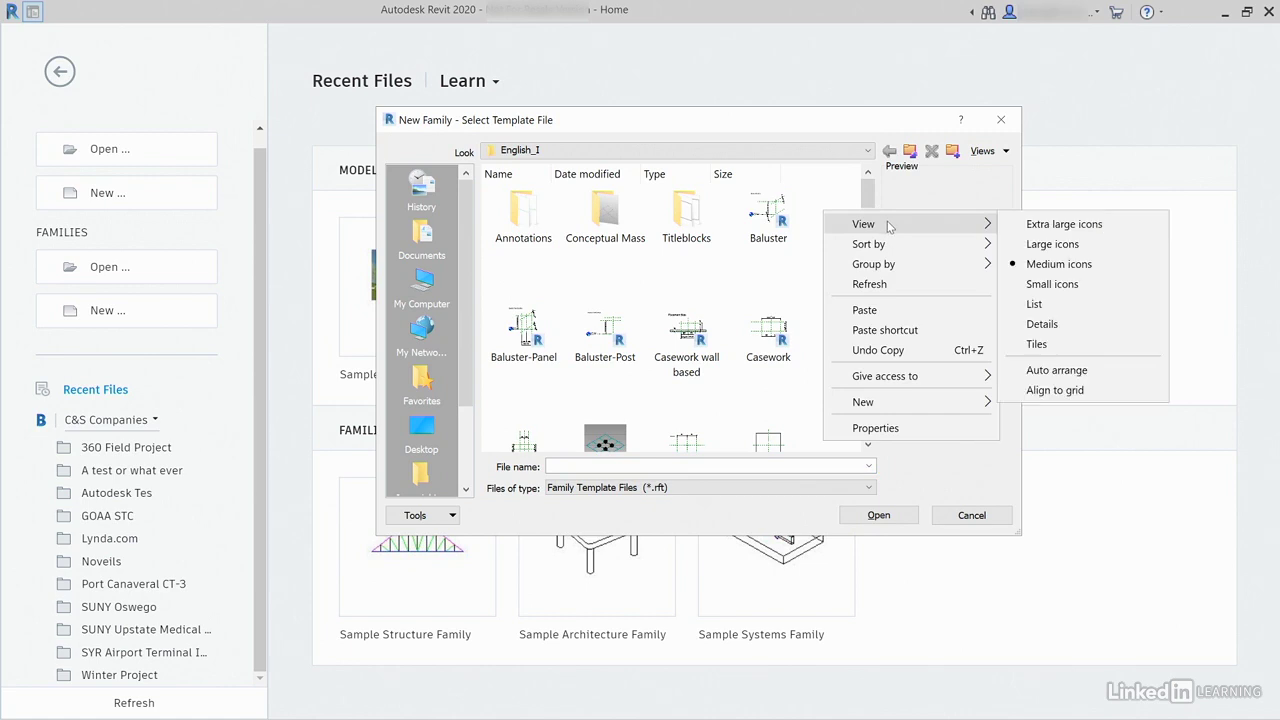
pyautogui.click(1050, 326)
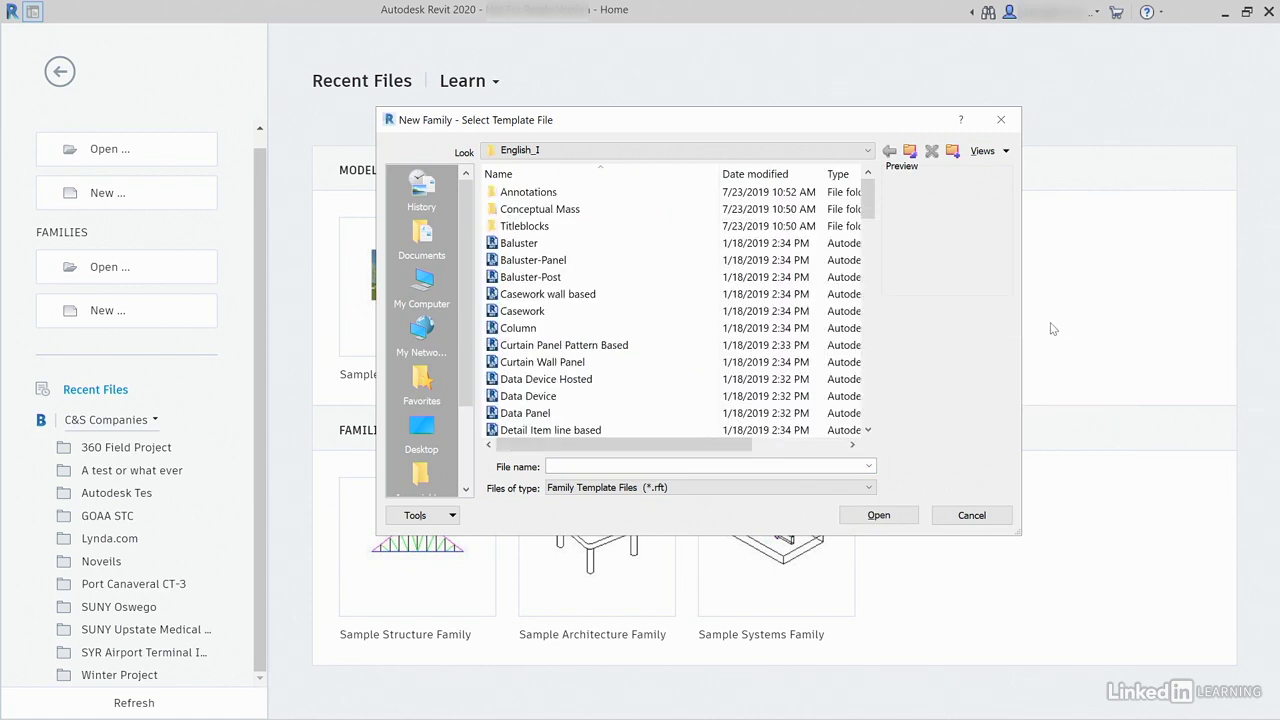
# Browse the templates from Baluster through Detail Item, then select Generic Model.rft
pyautogui.click(535, 243)
pyautogui.click(533, 260)
pyautogui.click(531, 277)
pyautogui.click(530, 294)
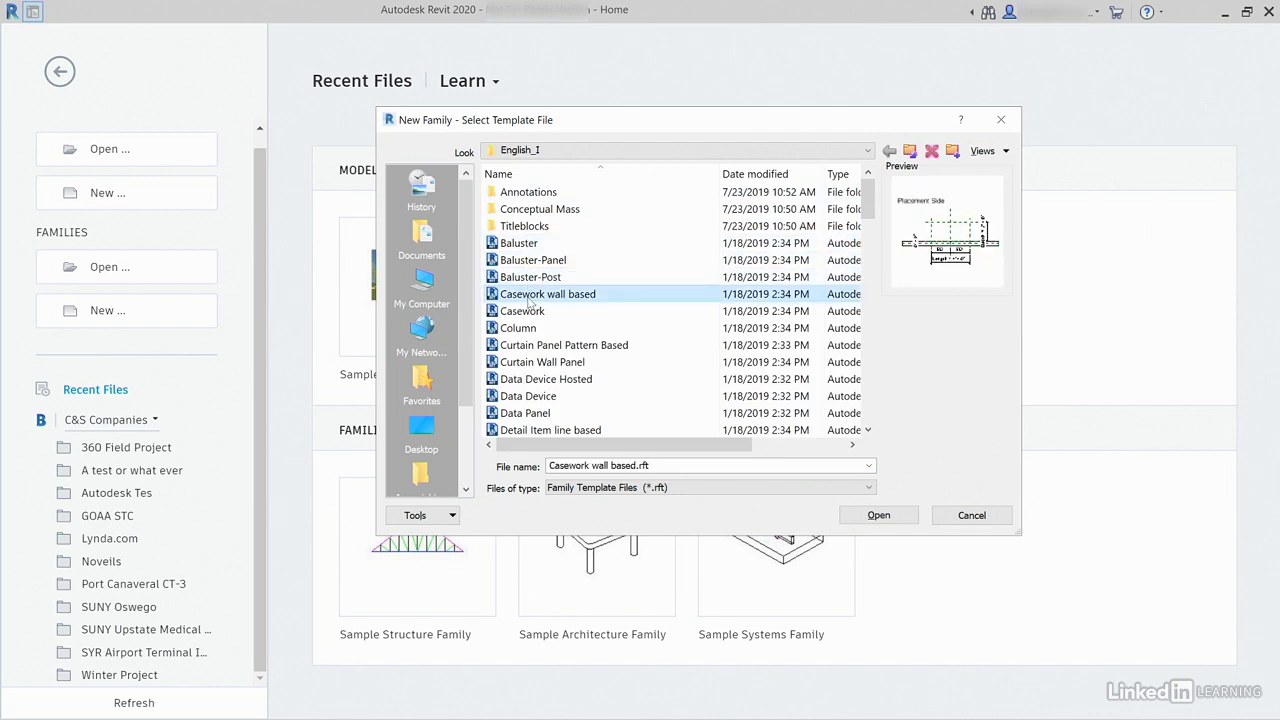
pyautogui.click(527, 311)
pyautogui.click(525, 328)
pyautogui.click(523, 345)
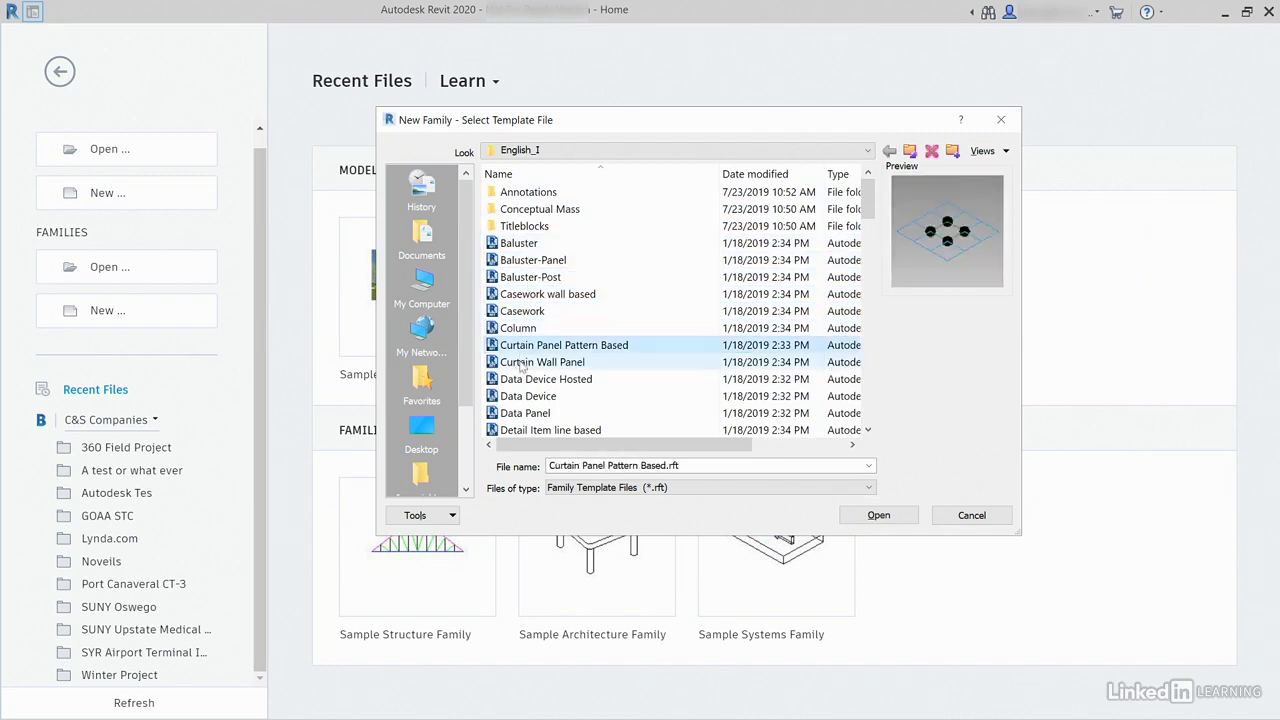
pyautogui.click(520, 362)
pyautogui.scroll(-1, 525, 355)
pyautogui.click(538, 294)
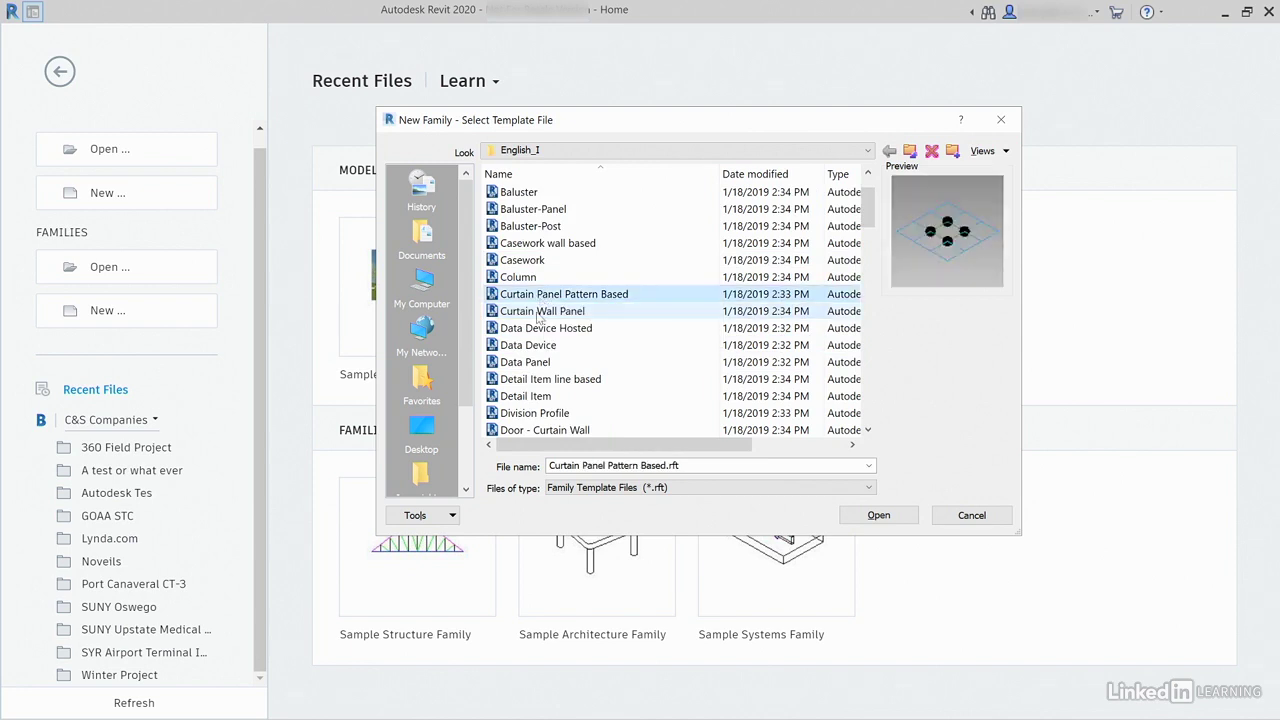
pyautogui.click(538, 316)
pyautogui.click(538, 332)
pyautogui.click(538, 347)
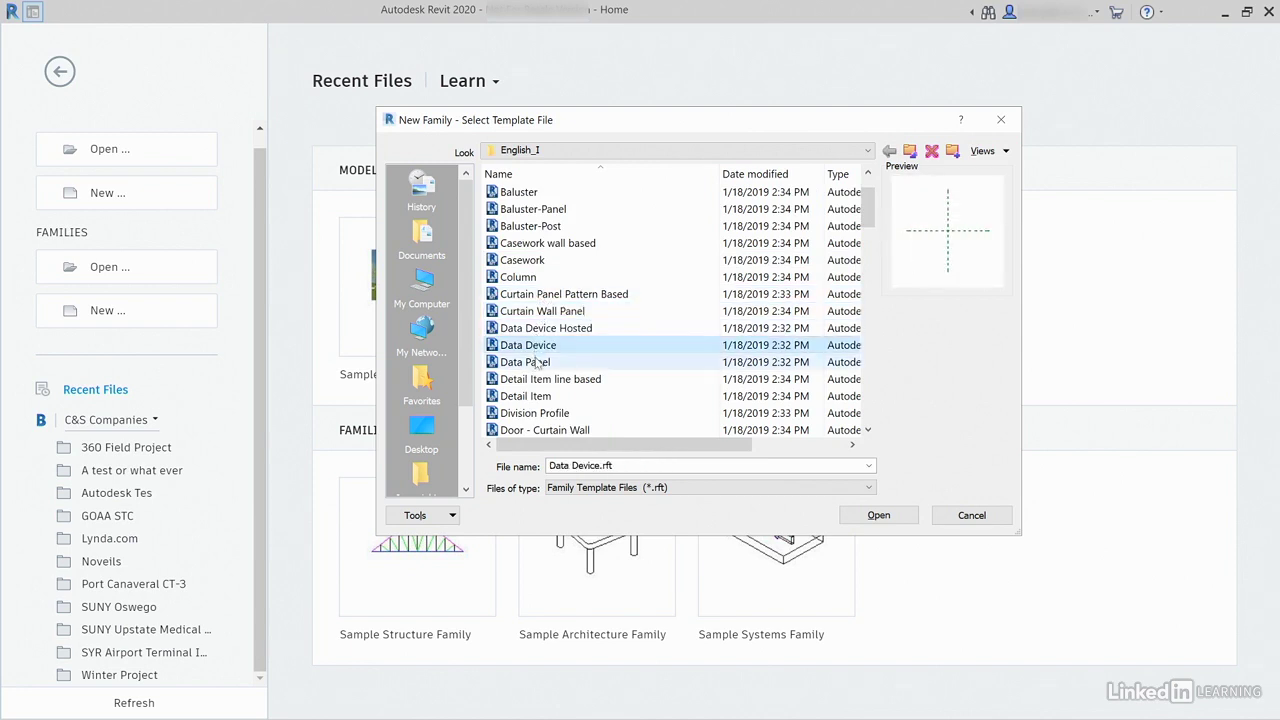
pyautogui.click(537, 362)
pyautogui.click(536, 380)
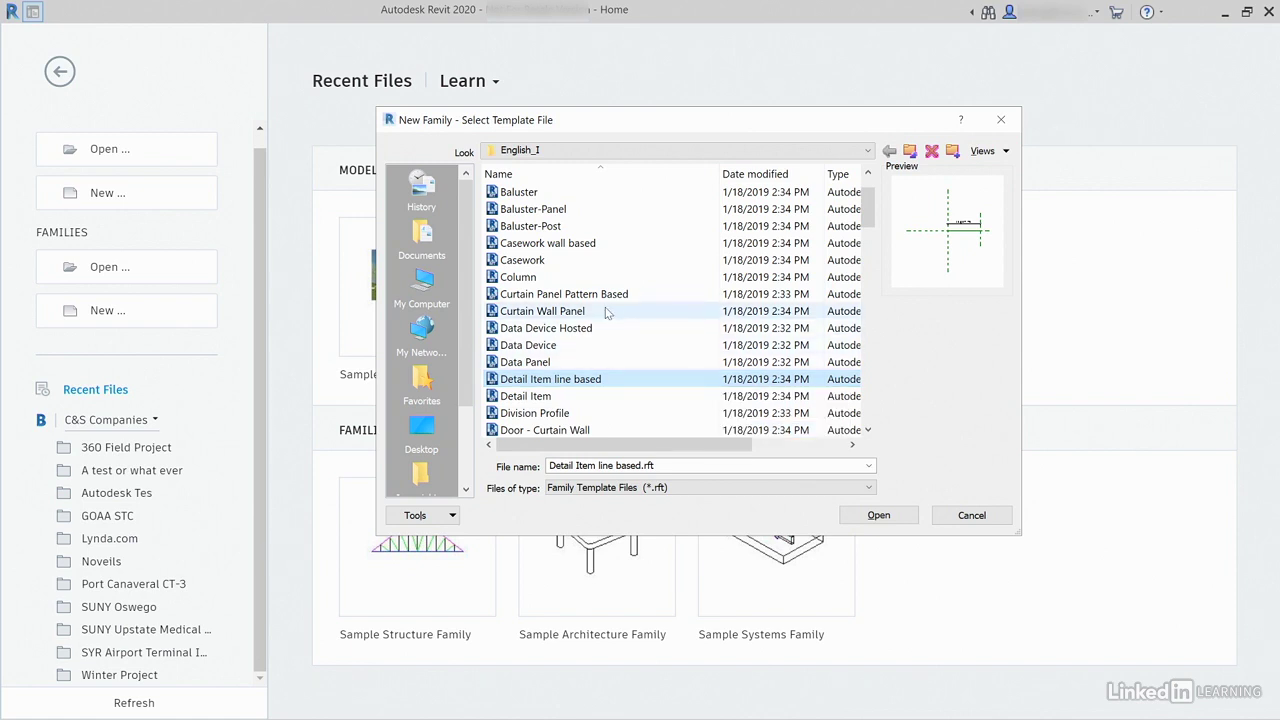
pyautogui.scroll(-6, 600, 315)
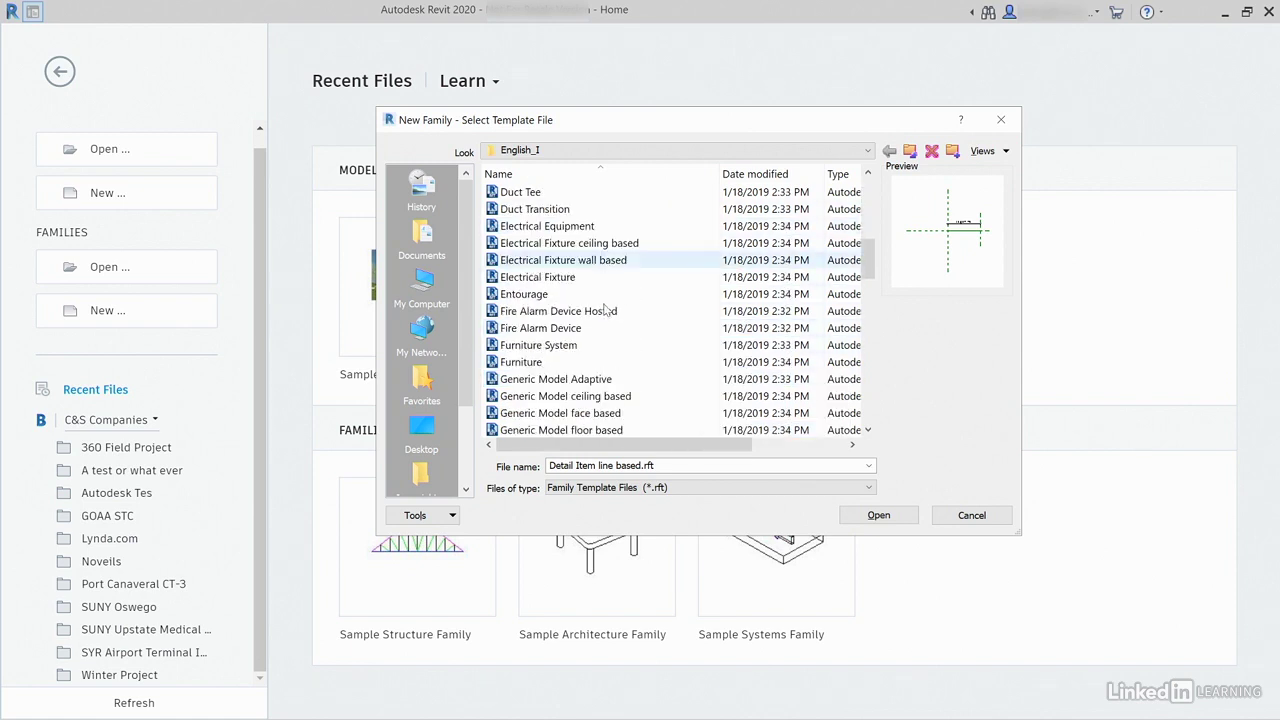
pyautogui.scroll(-3, 605, 311)
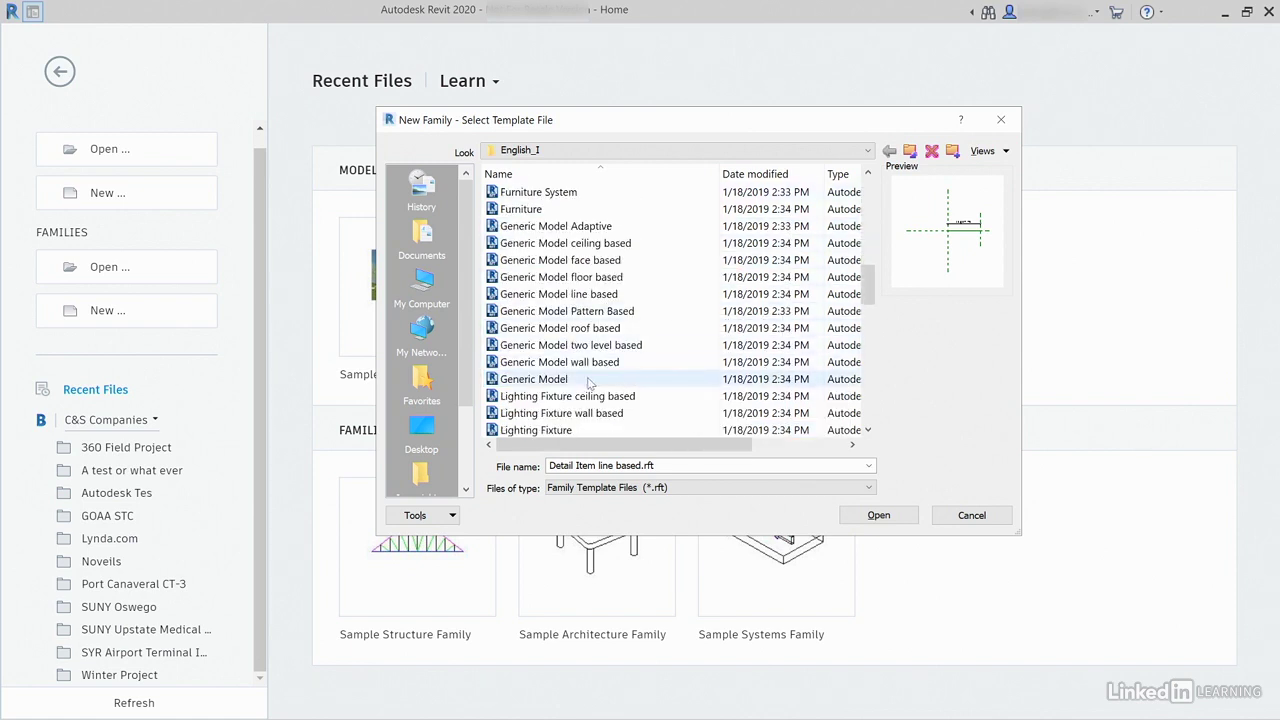
pyautogui.click(552, 380)
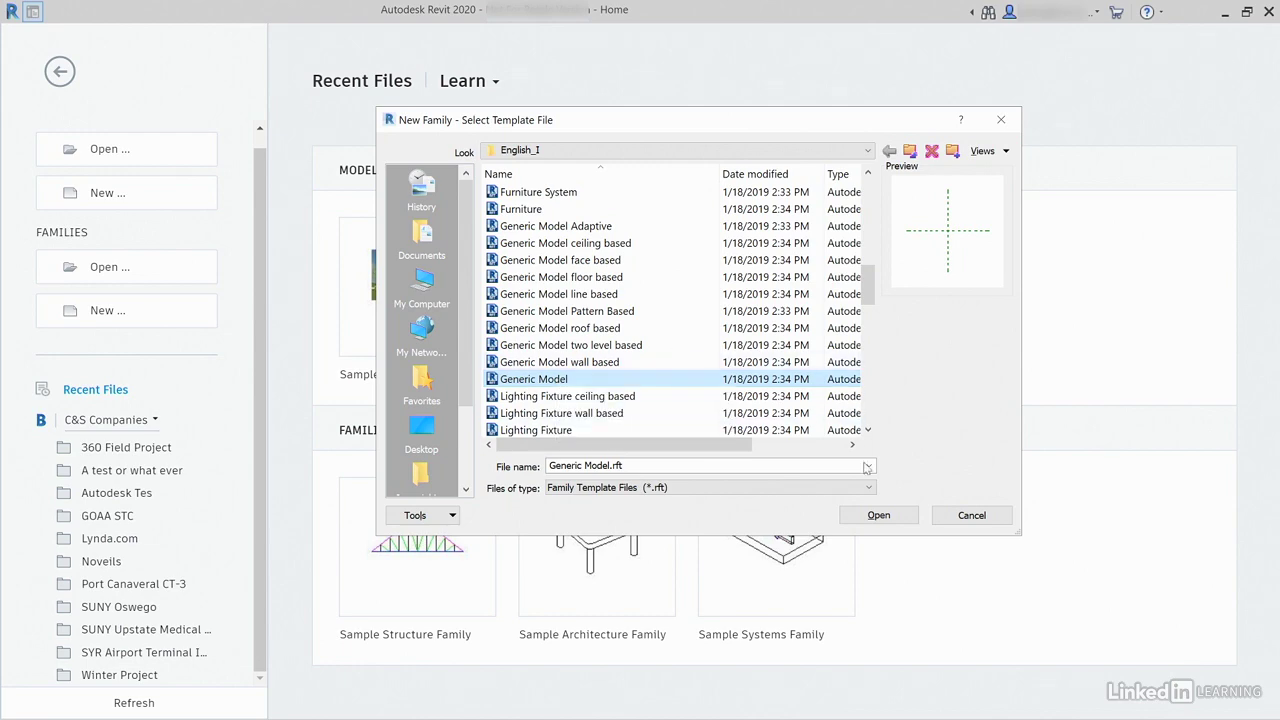
# Create the Generic Model family and sketch an extrusion rectangle around the reference-plane crossing
pyautogui.click(873, 513)
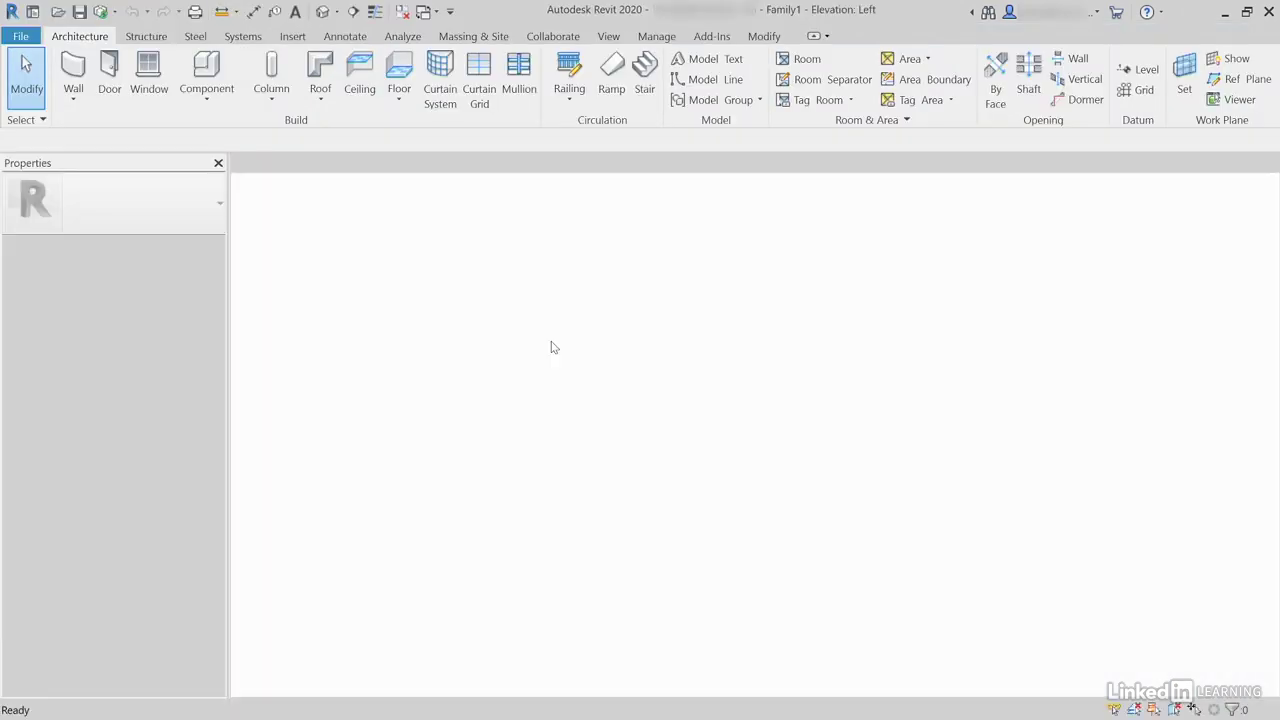
pyautogui.moveTo(522, 365)
pyautogui.mouseDown(button='middle')
pyautogui.moveTo(554, 377)
pyautogui.moveTo(514, 349)
pyautogui.mouseUp(button='middle')
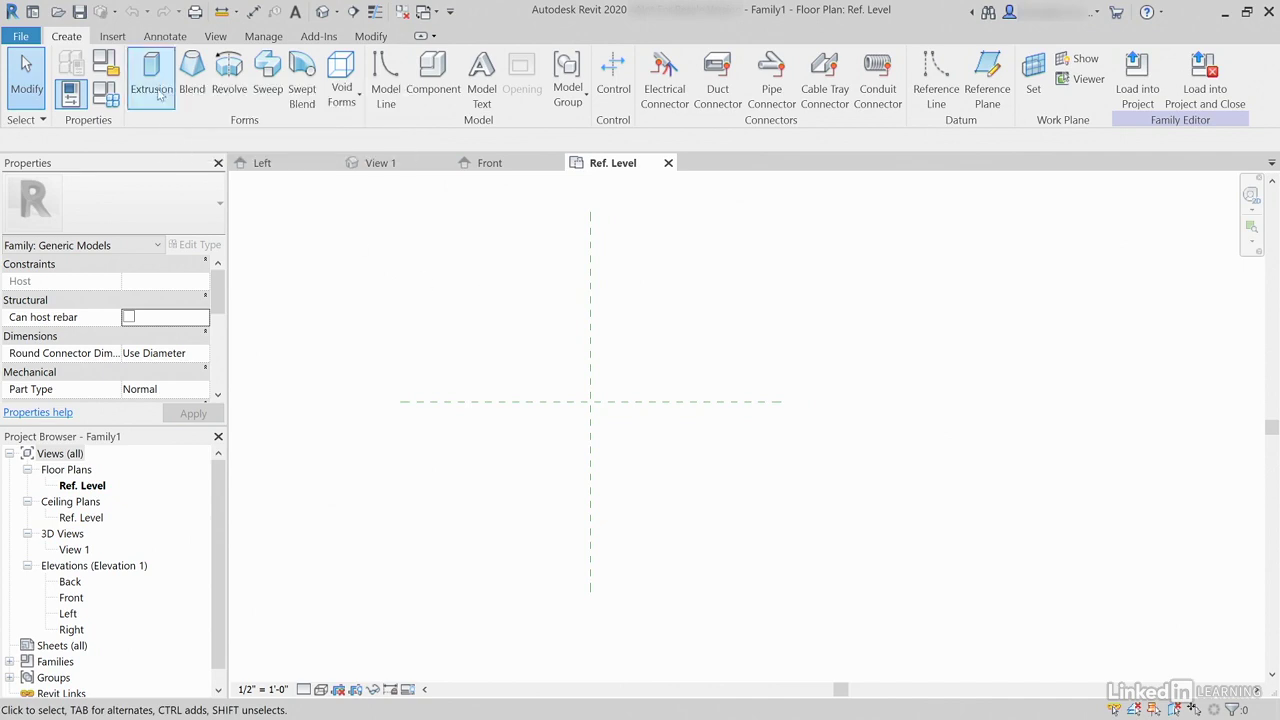
pyautogui.click(158, 87)
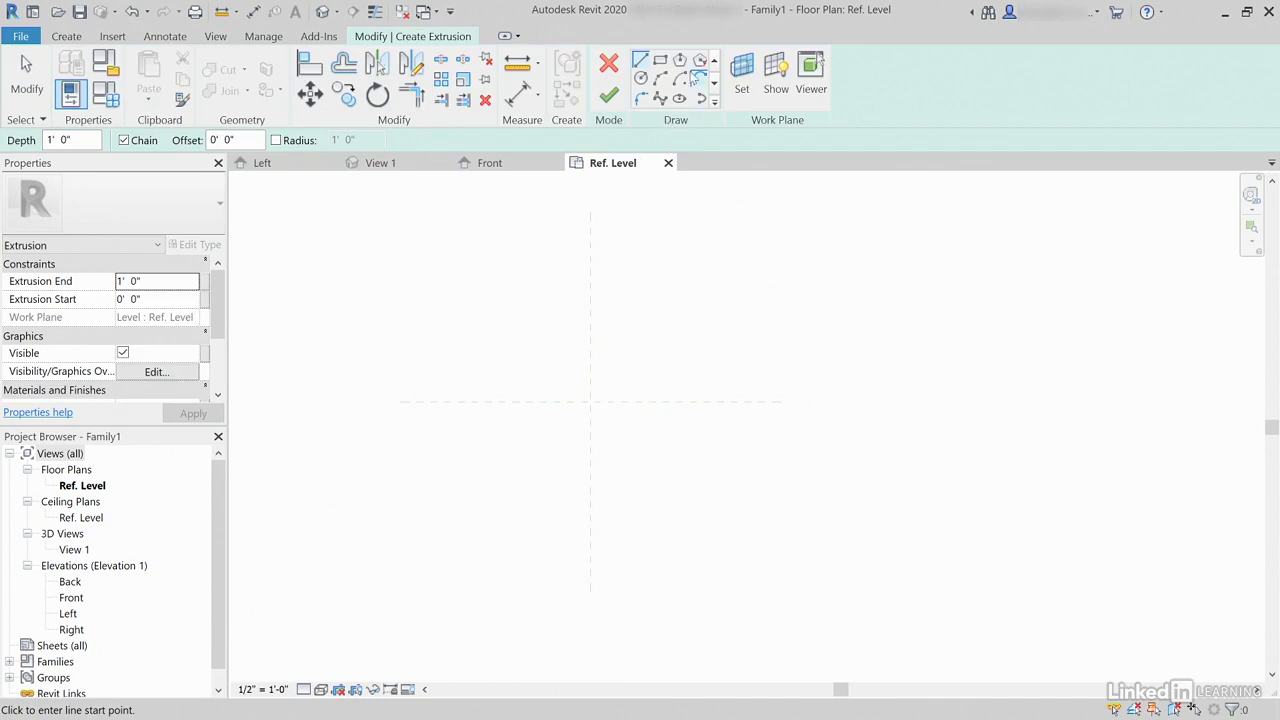
pyautogui.click(660, 62)
pyautogui.click(524, 352)
pyautogui.click(666, 482)
pyautogui.press('Escape')
pyautogui.press('Escape')
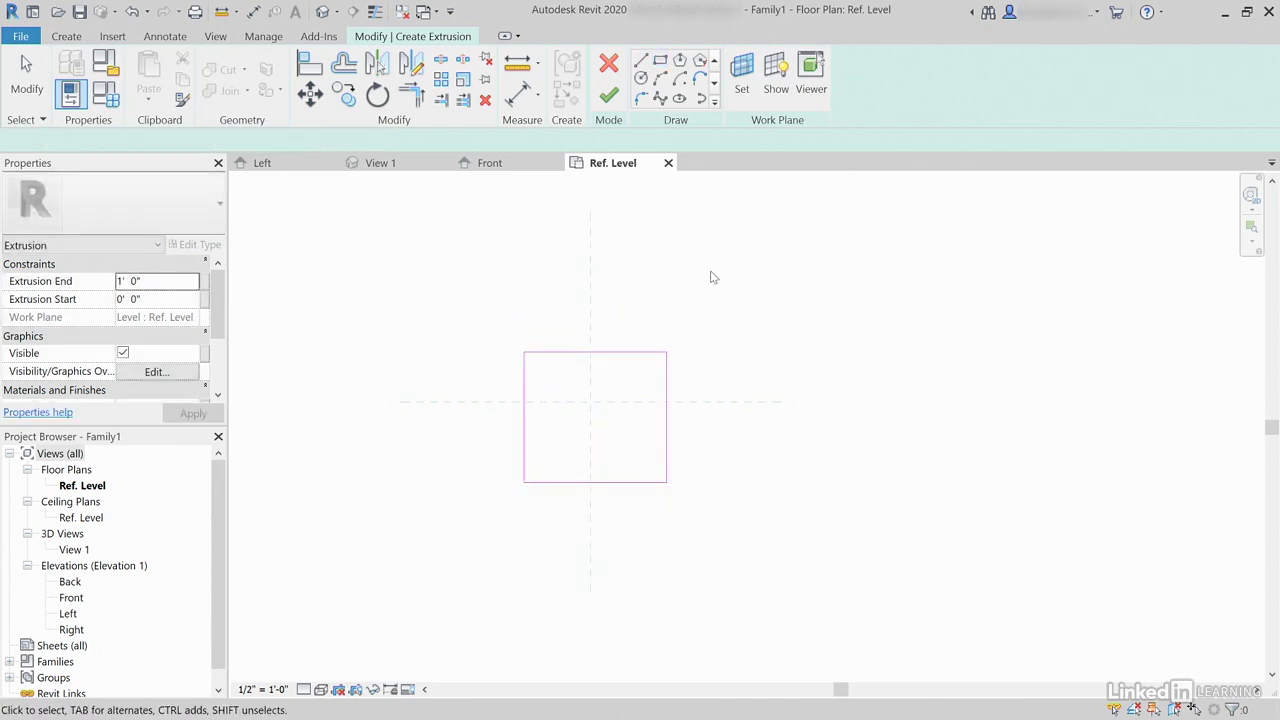
# Finish the sketch to create the 1' 0" deep rectangular extrusion
pyautogui.click(610, 100)
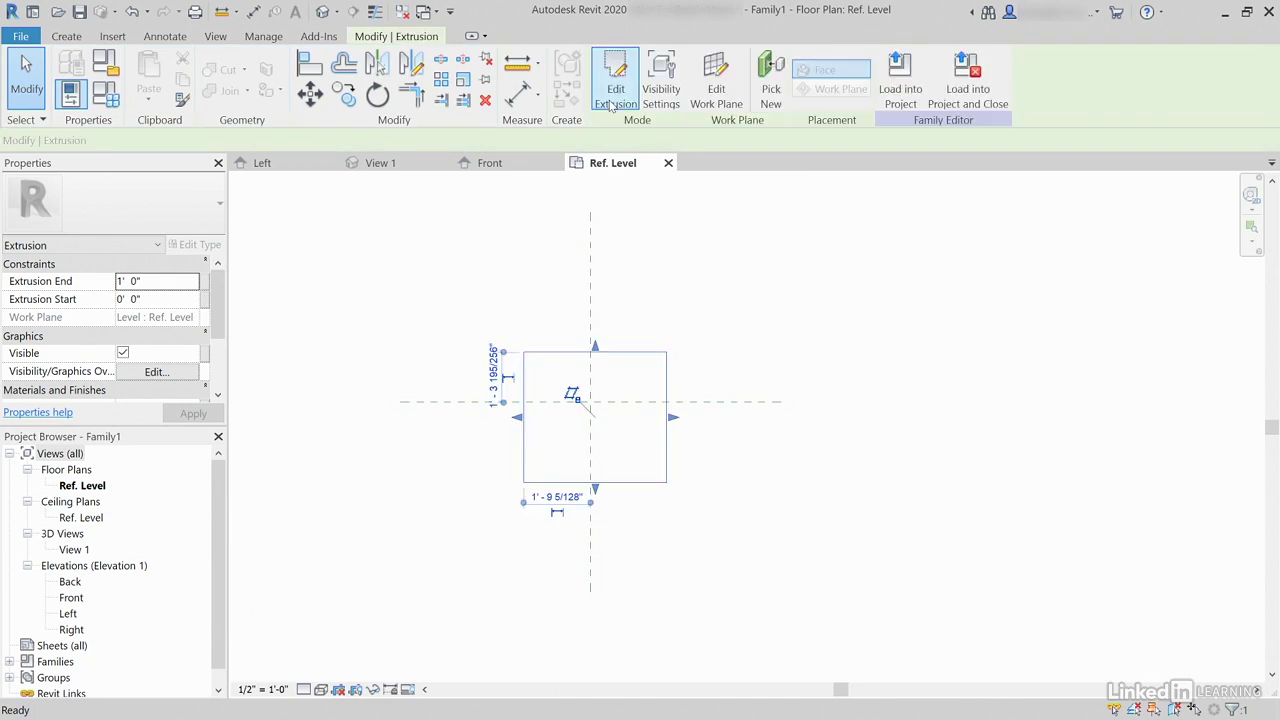
pyautogui.click(432, 295)
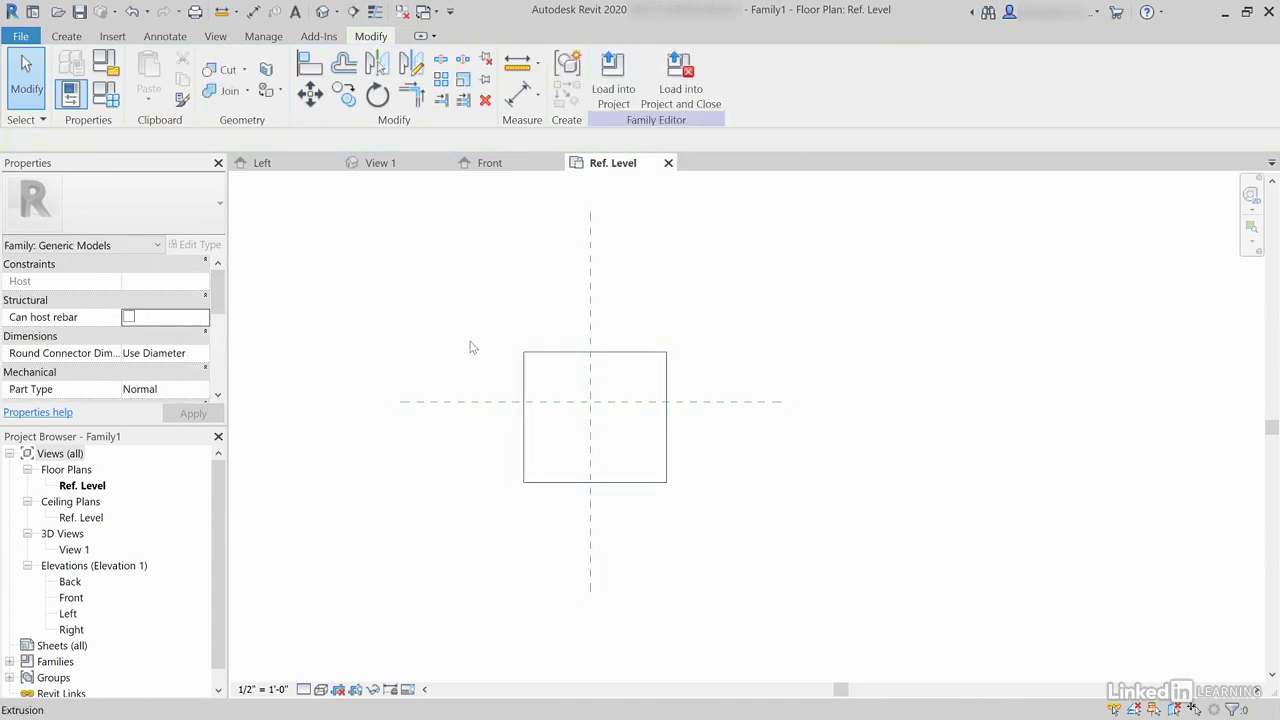
pyautogui.moveTo(371, 346); pyautogui.dragTo(377, 314, button='middle')
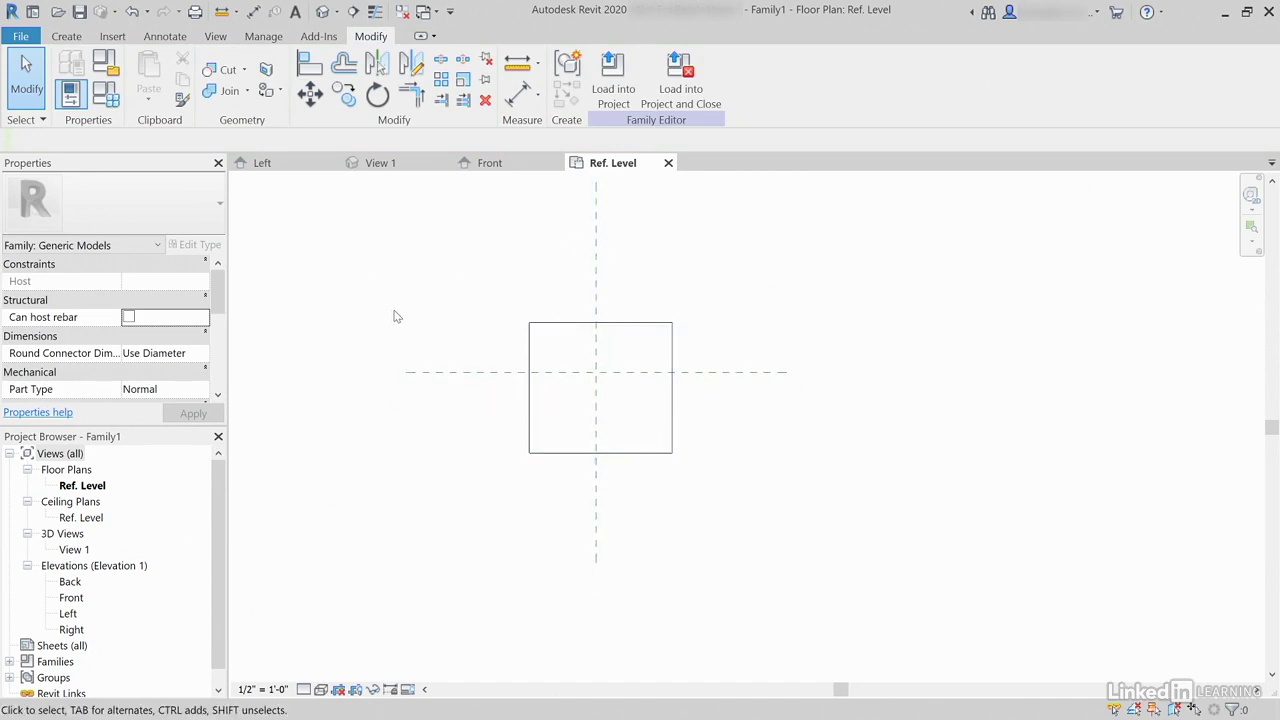
pyautogui.moveTo(395, 316); pyautogui.dragTo(434, 354, button='middle')
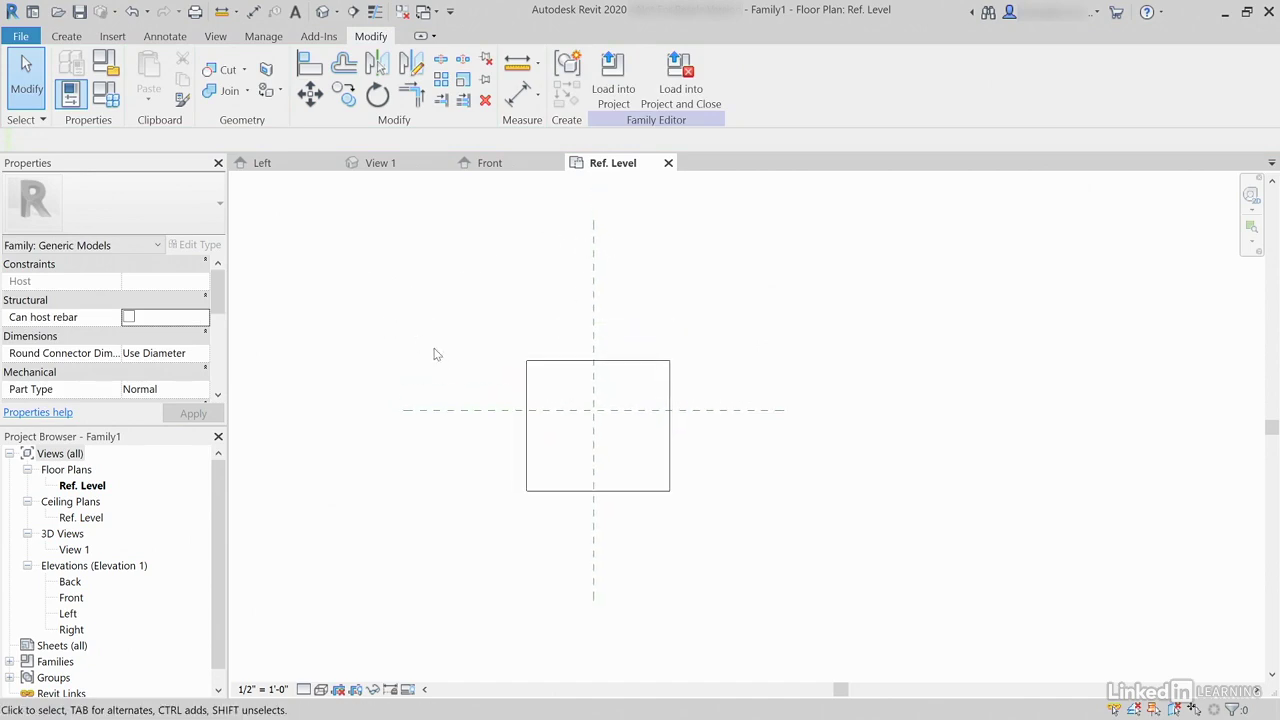
# Change Family1's category from Generic Models to Structural Foundations
pyautogui.click(111, 68)
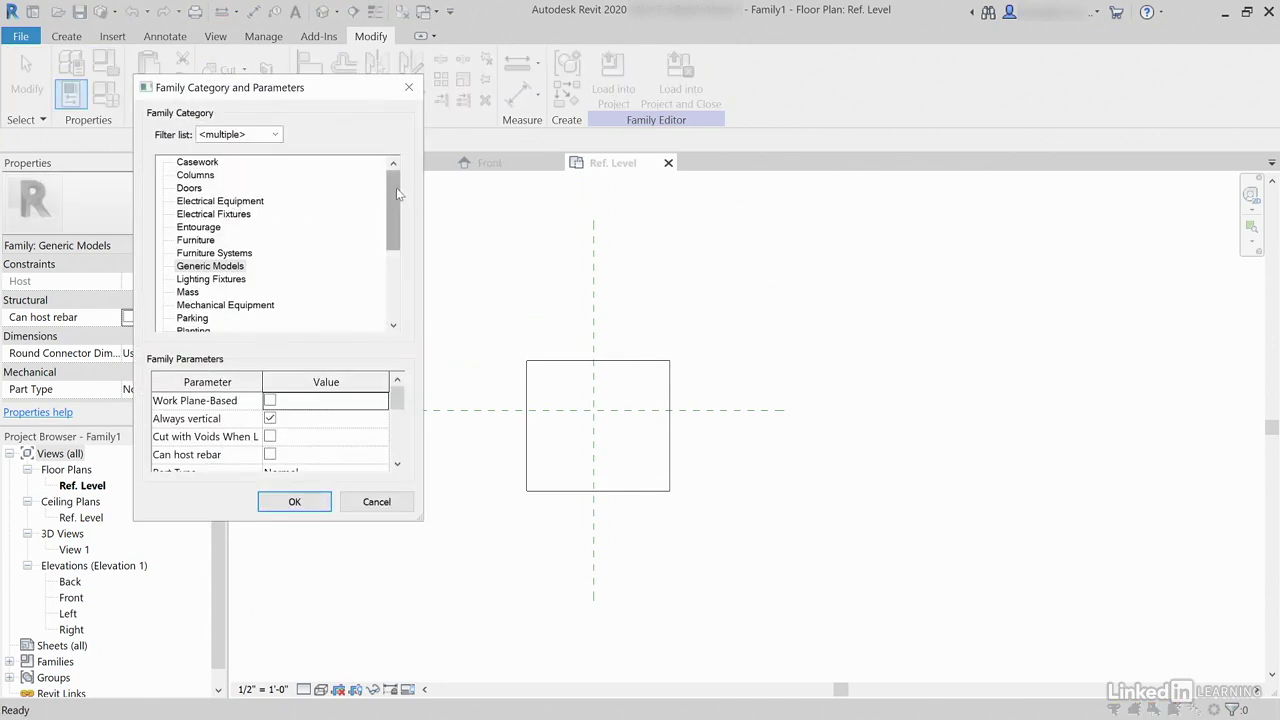
pyautogui.moveTo(393, 182); pyautogui.dragTo(392, 258)
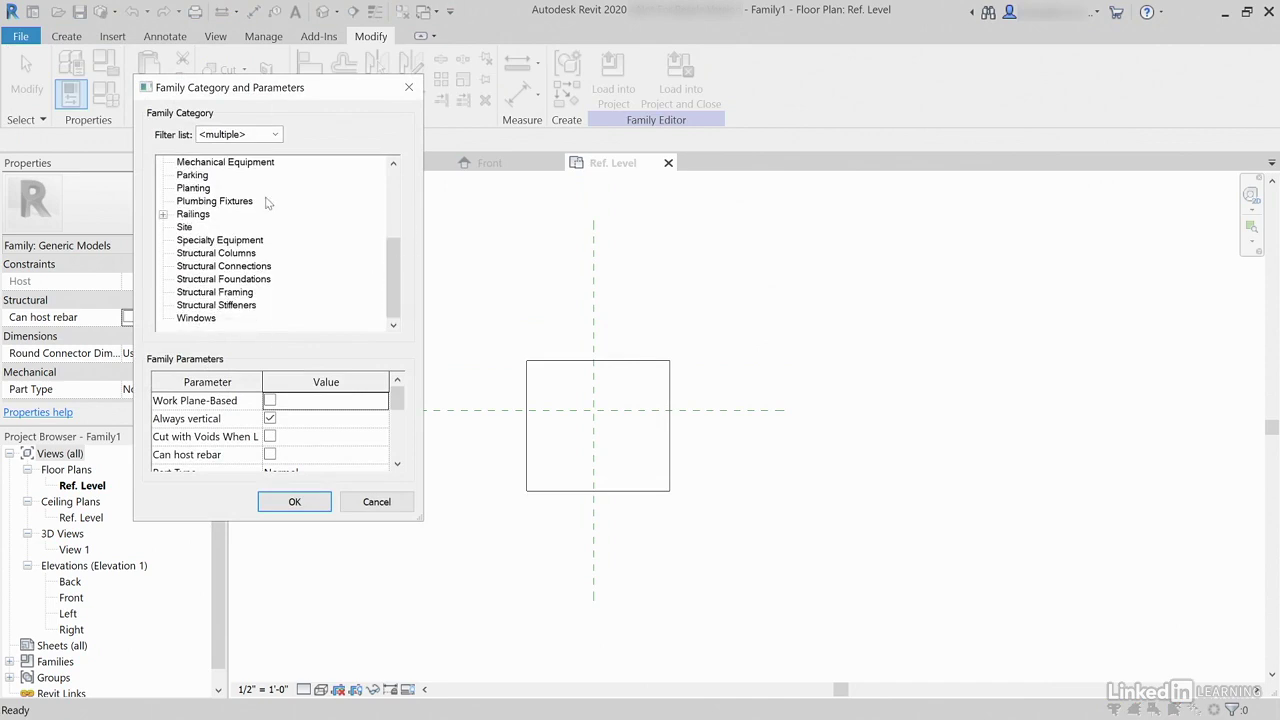
pyautogui.click(248, 281)
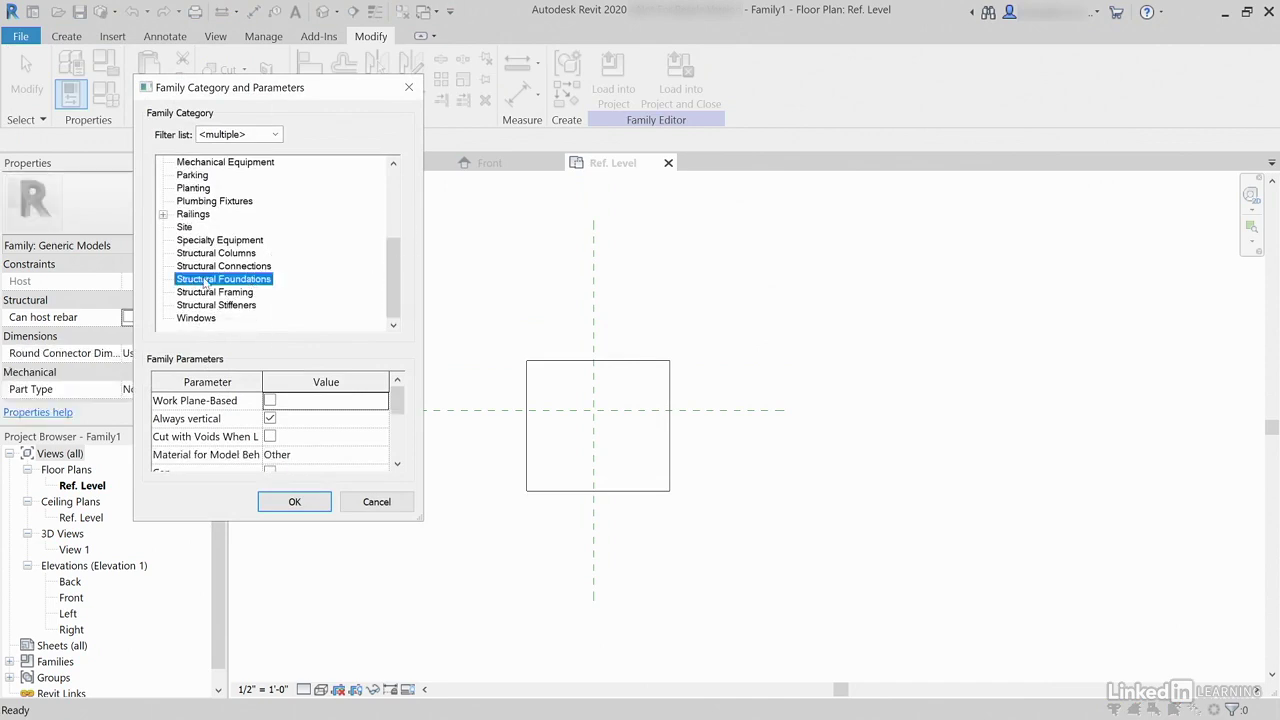
pyautogui.moveTo(395, 406); pyautogui.dragTo(398, 440)
pyautogui.click(294, 501)
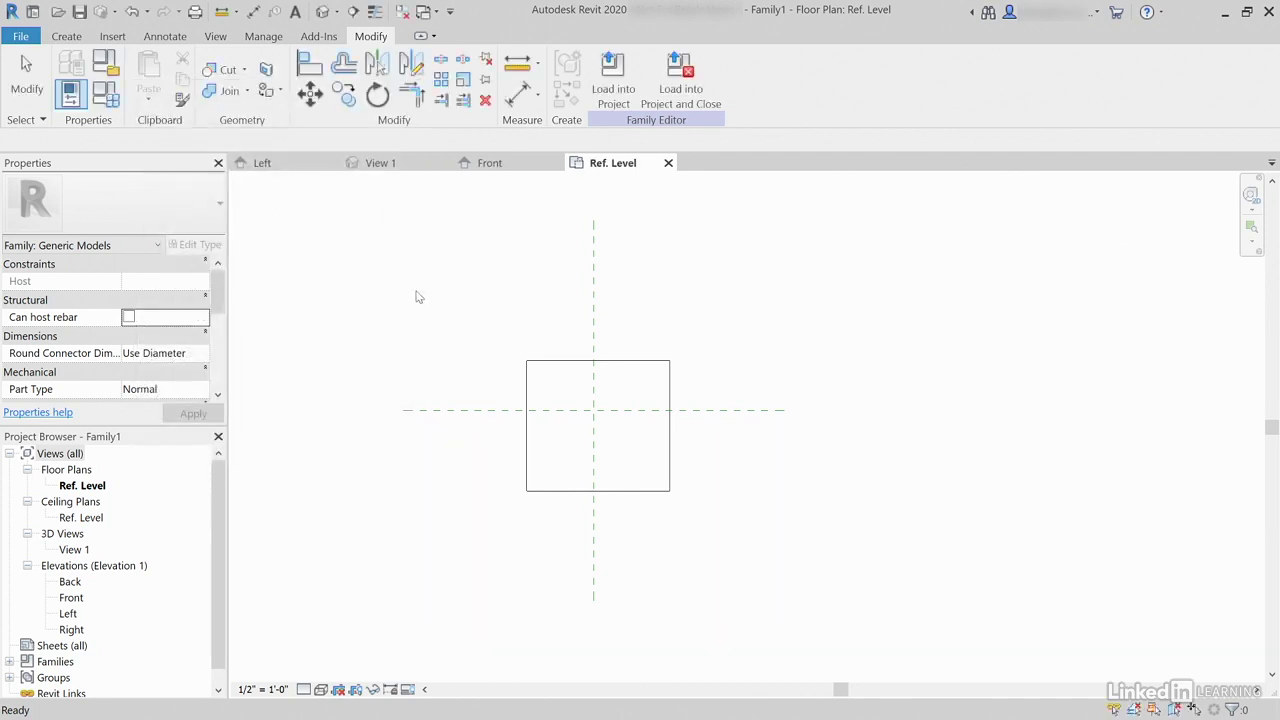
pyautogui.click(80, 14)
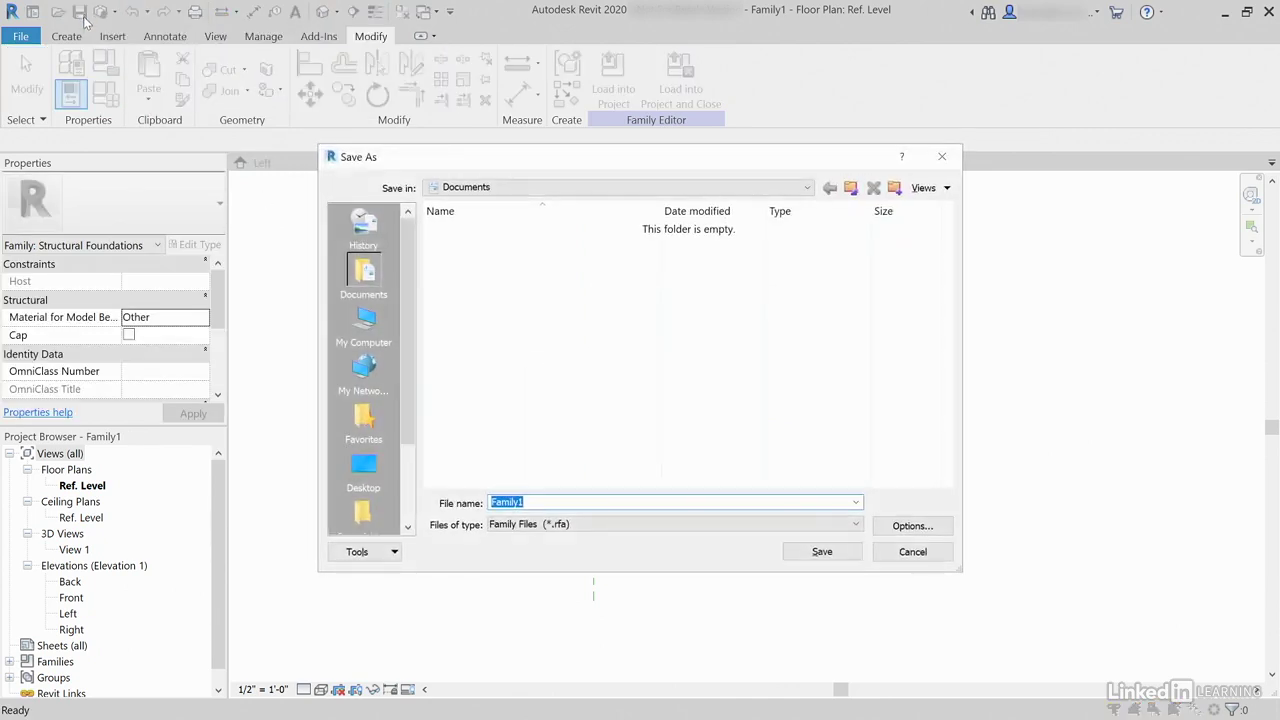
# Save the family as 'Structural Blob' in Documents, keeping the default save options
pyautogui.click(545, 503)
pyautogui.doubleClick(580, 503)
pyautogui.write('Structural Blob')
pyautogui.click(910, 526)
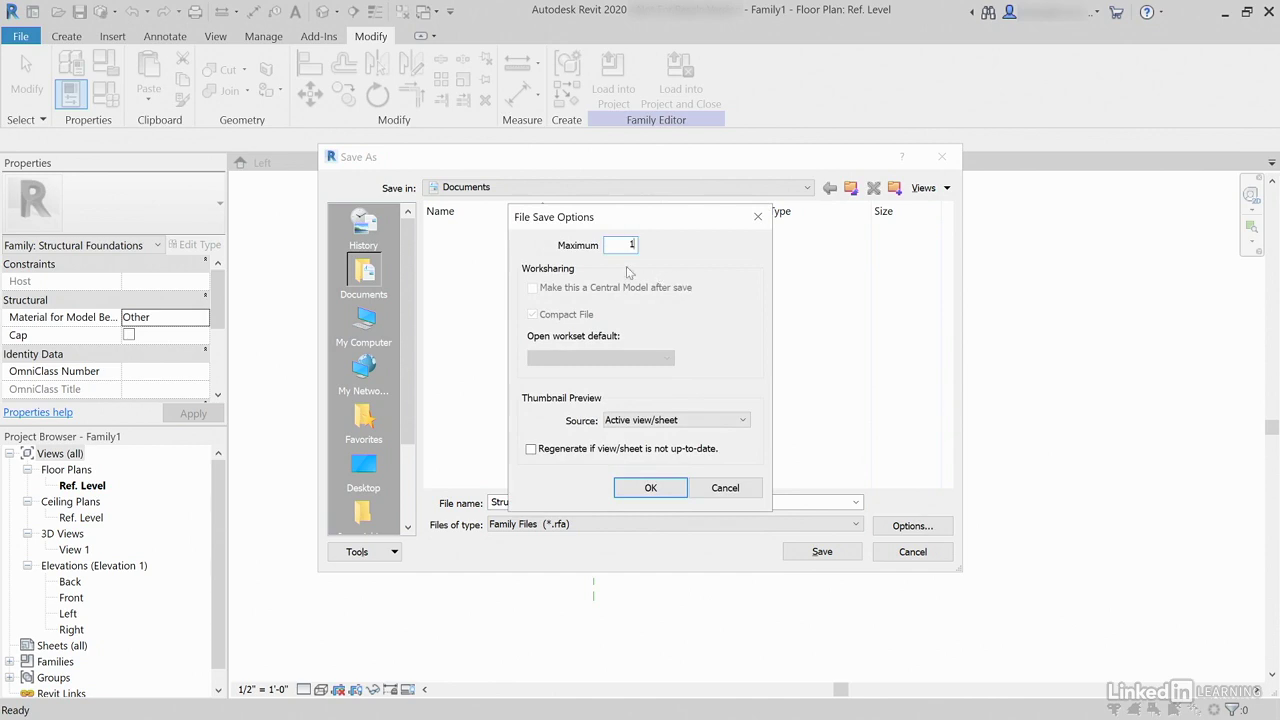
pyautogui.click(650, 487)
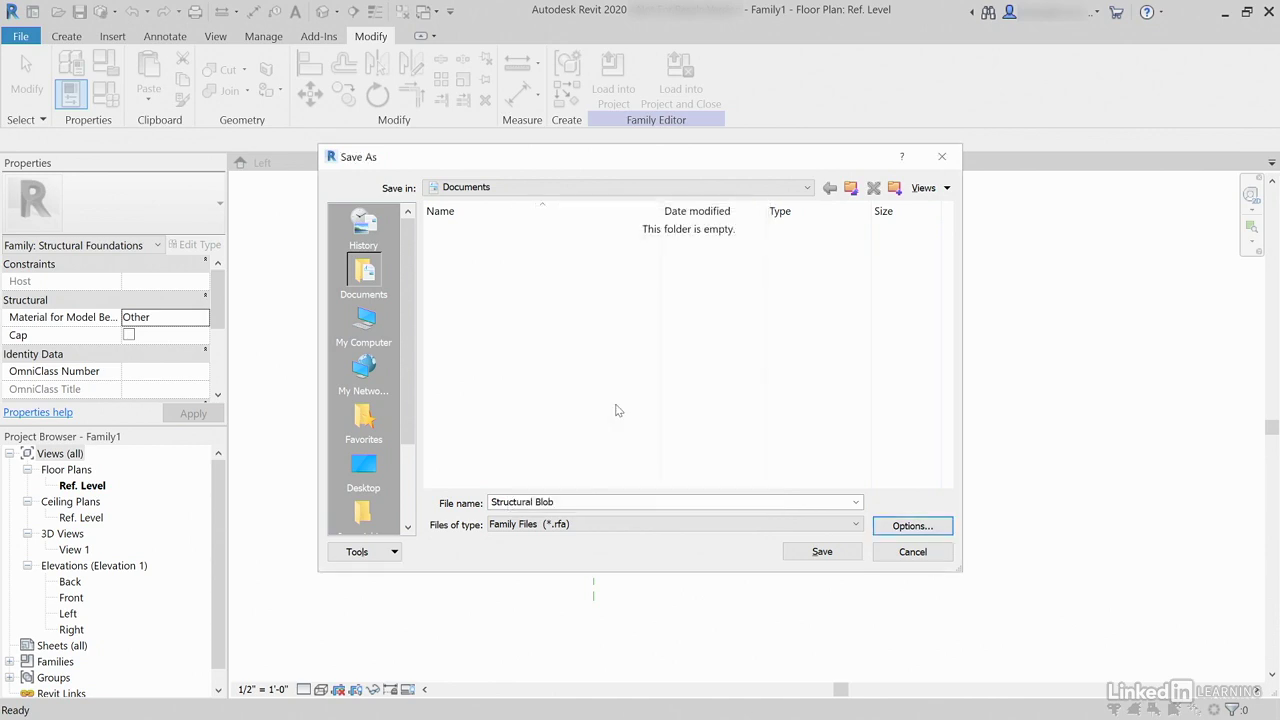
pyautogui.click(820, 555)
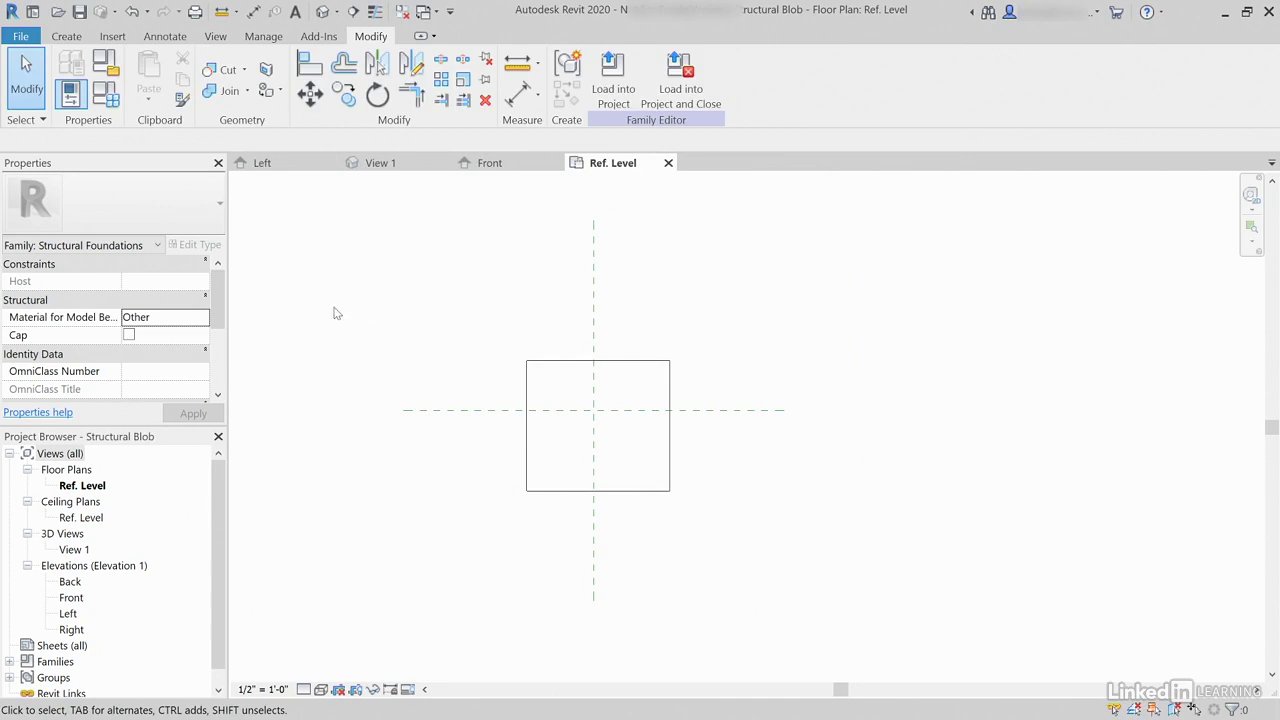
# Create a new project, Project23, from the Structural Template
pyautogui.click(22, 37)
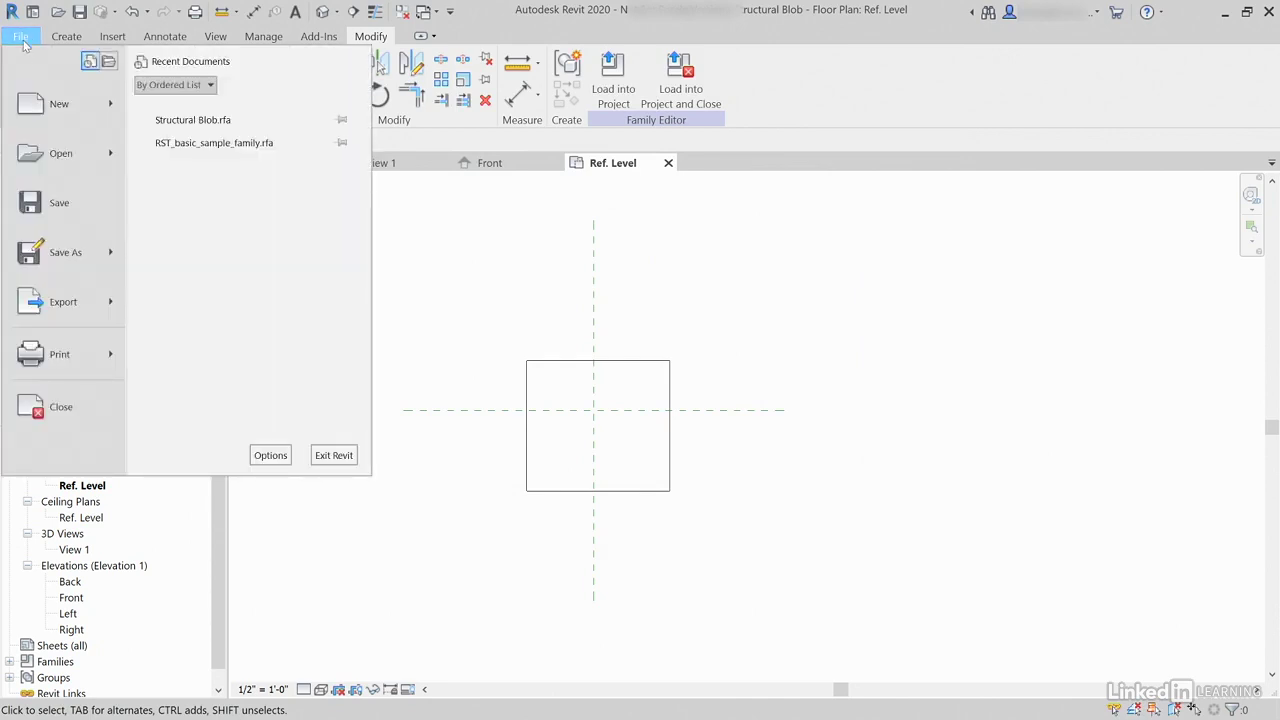
pyautogui.moveTo(37, 104)
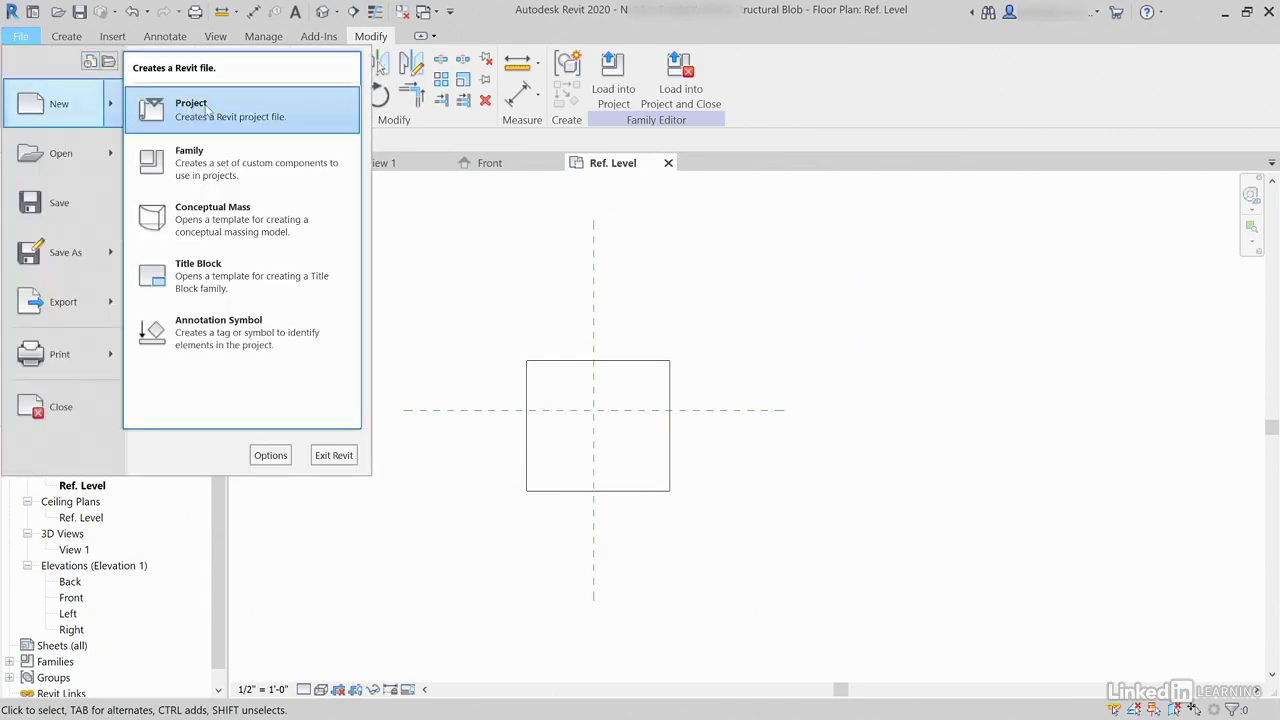
pyautogui.click(240, 112)
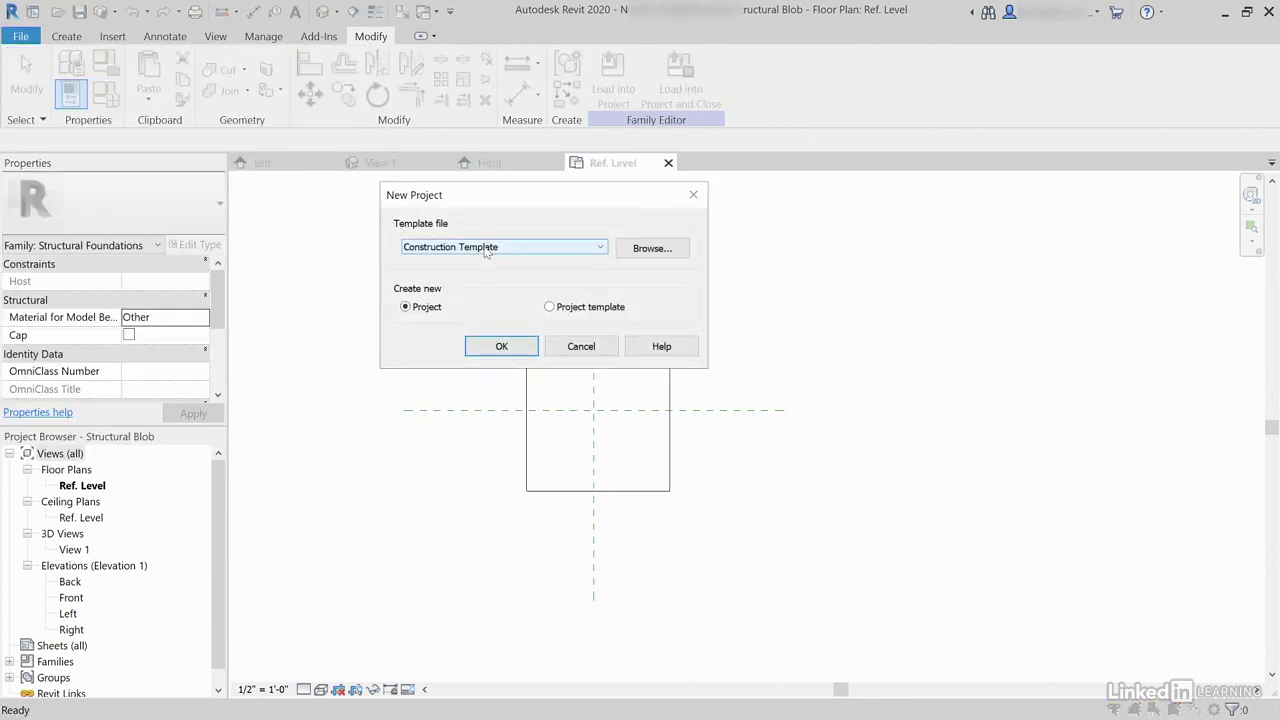
pyautogui.click(487, 250)
pyautogui.click(470, 297)
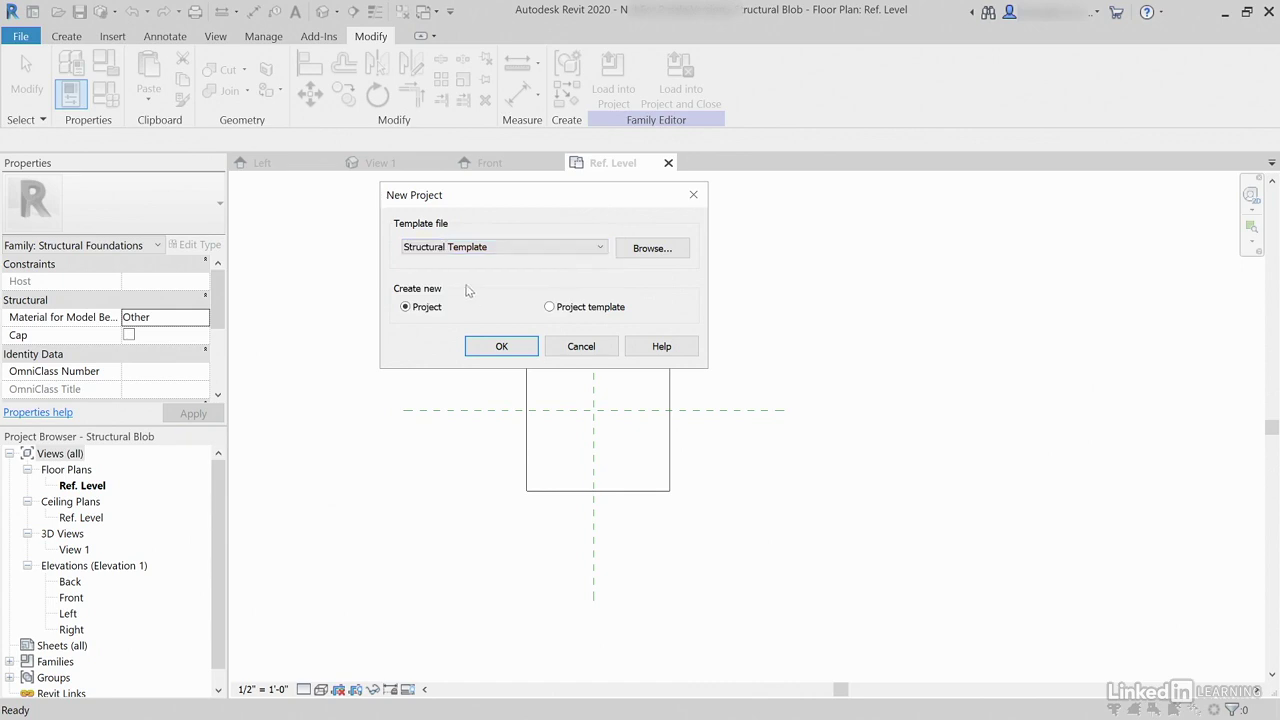
pyautogui.click(520, 346)
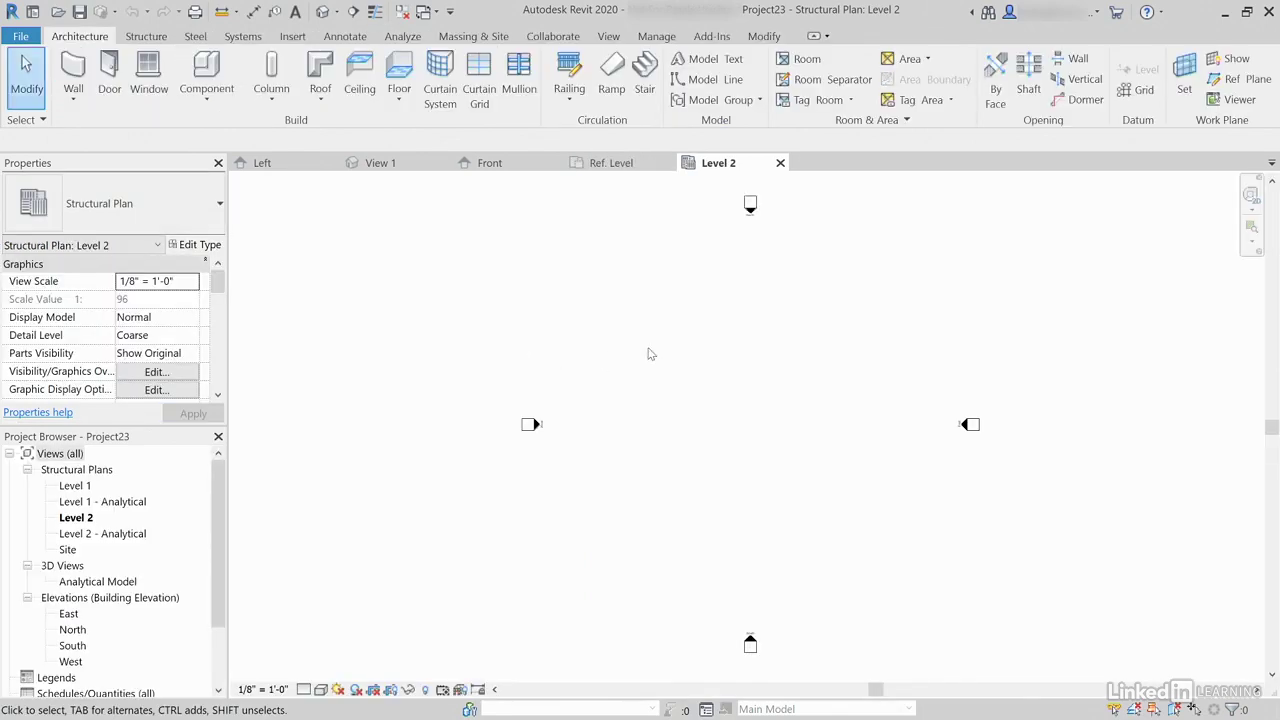
# Open Project23's Level 1 plan, then bring the Structural Blob family's Ref. Level plan forward
pyautogui.moveTo(651, 351); pyautogui.dragTo(496, 372, button='middle')
pyautogui.doubleClick(72, 487)
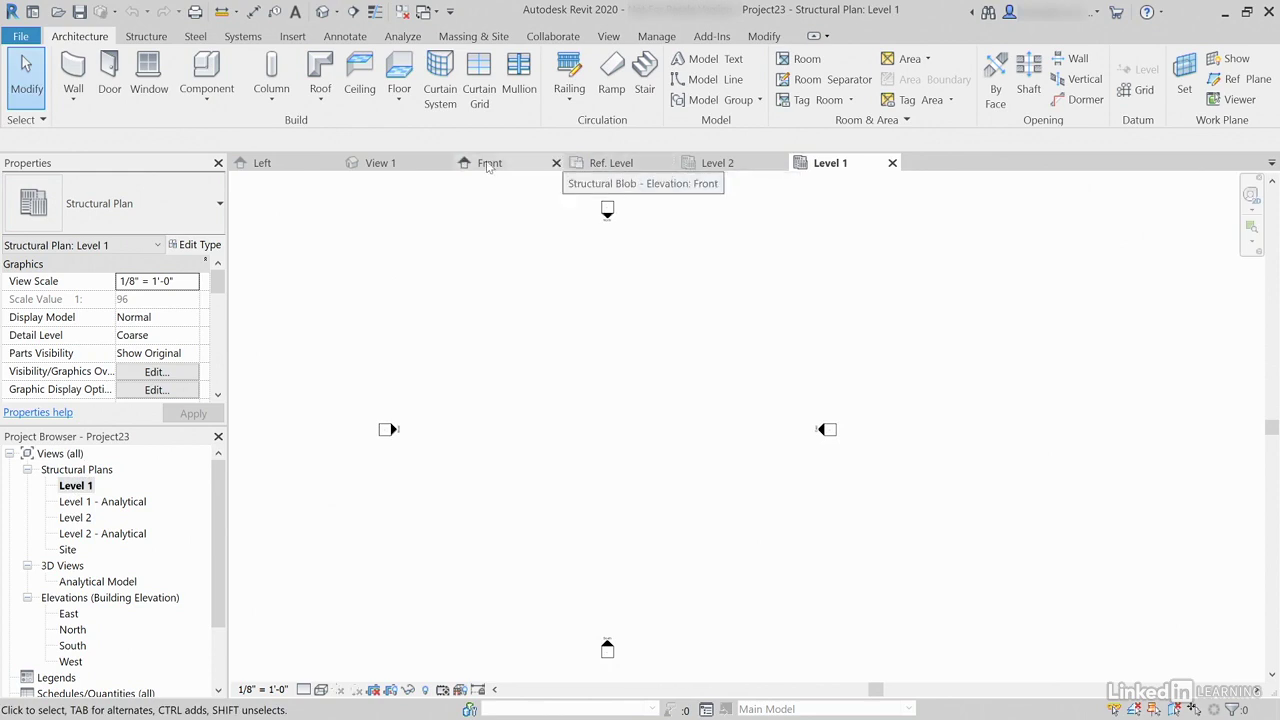
pyautogui.click(388, 166)
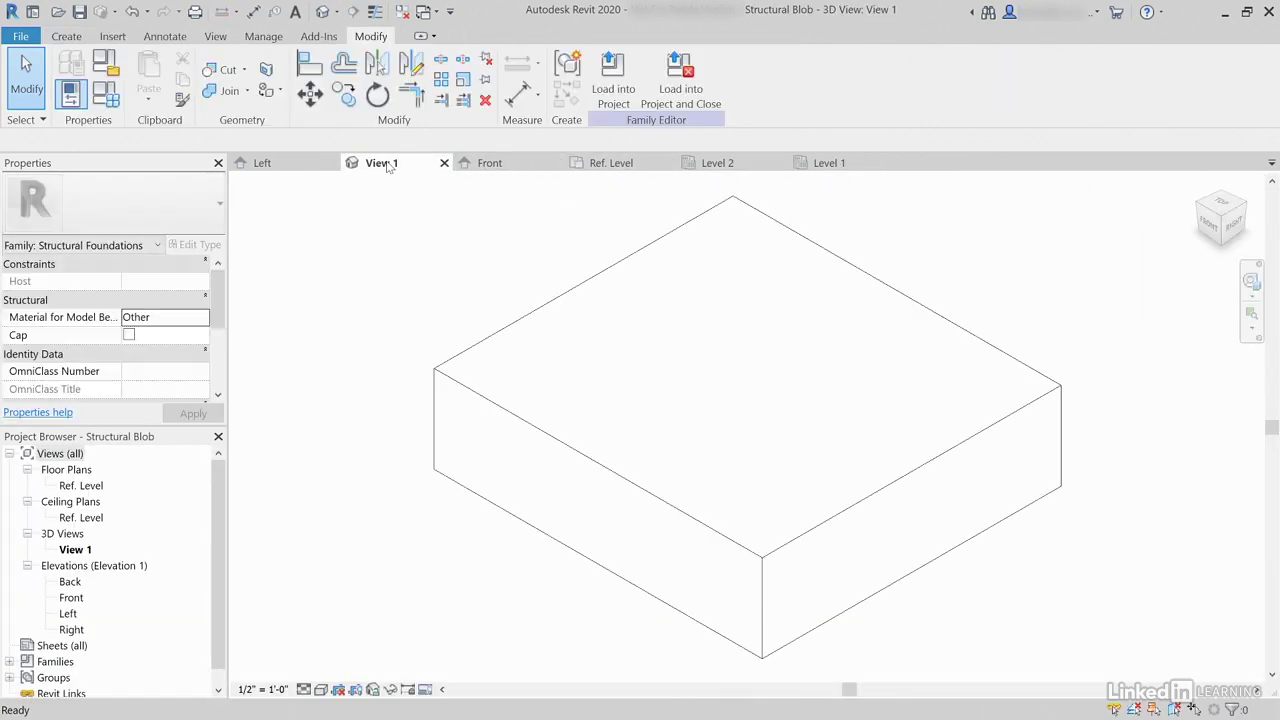
pyautogui.keyDown('shift'); pyautogui.moveTo(457, 248); pyautogui.dragTo(460, 271, button='middle'); pyautogui.keyUp('shift')
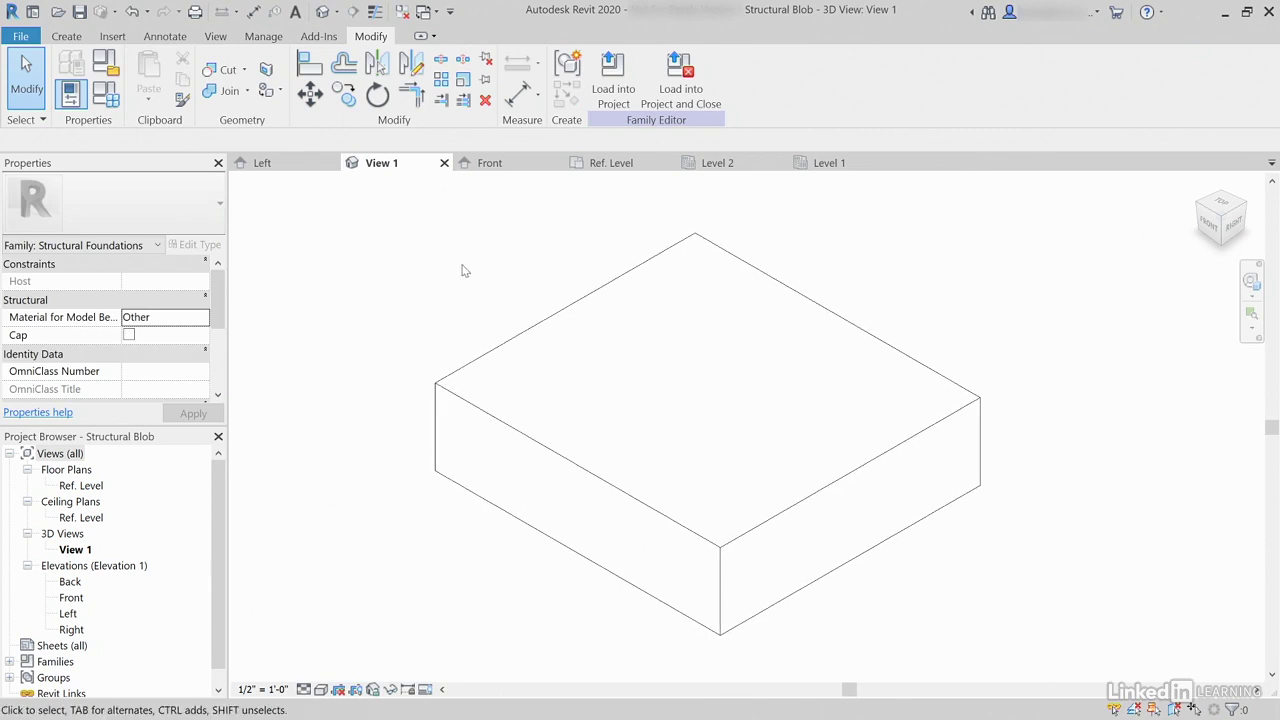
pyautogui.click(607, 168)
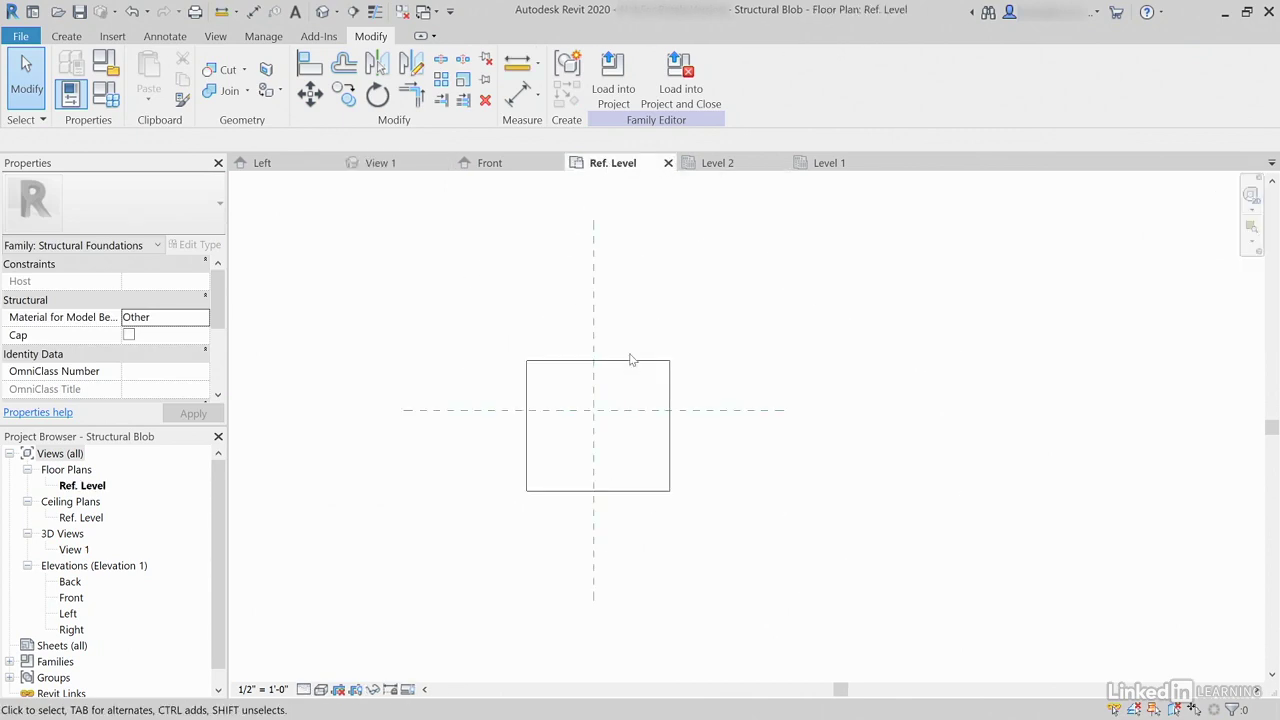
# Load Structural Blob into Project23 and place one foundation on the Level 1 plan
pyautogui.click(612, 80)
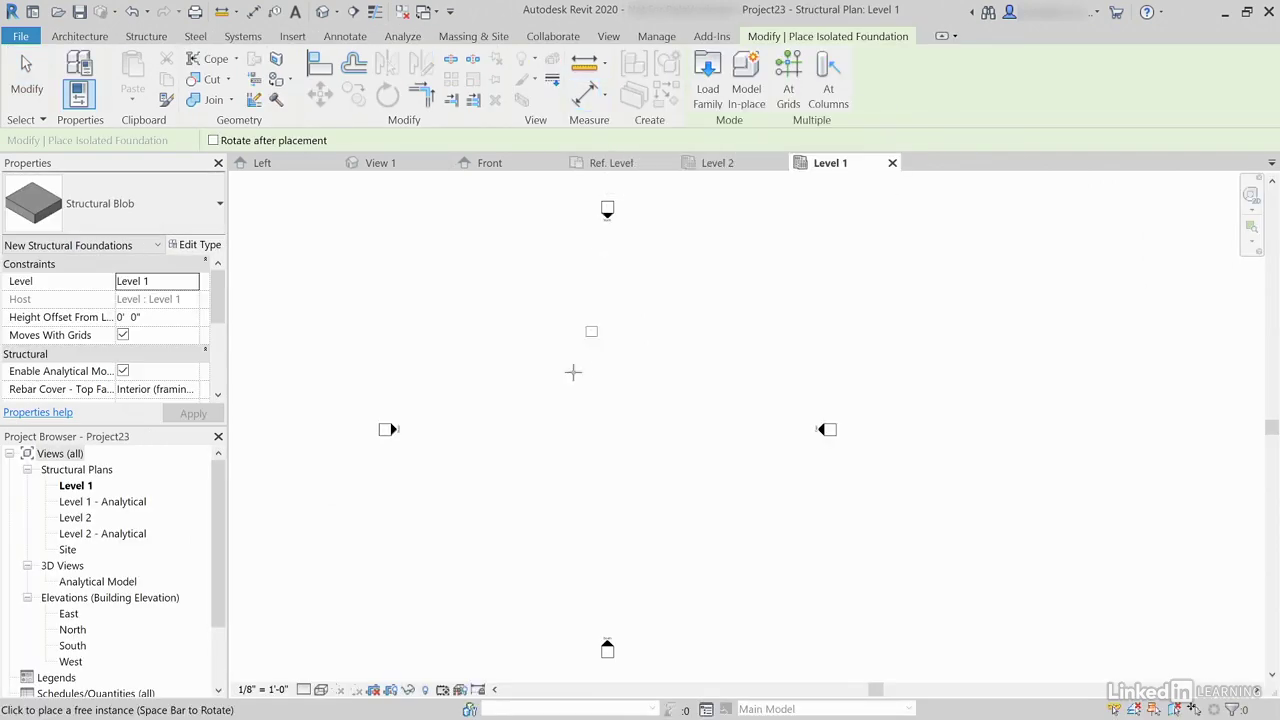
pyautogui.scroll(4, 521, 421)
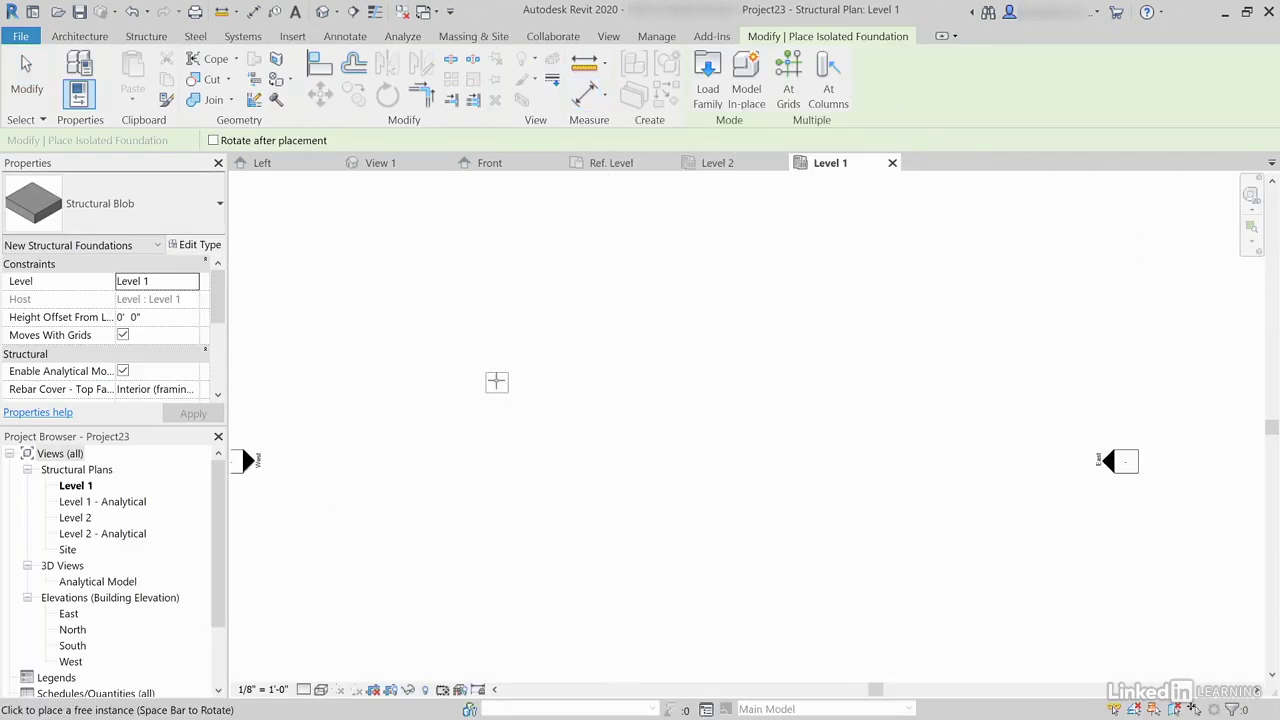
pyautogui.click(496, 381)
pyautogui.press('Escape')
pyautogui.press('Escape')
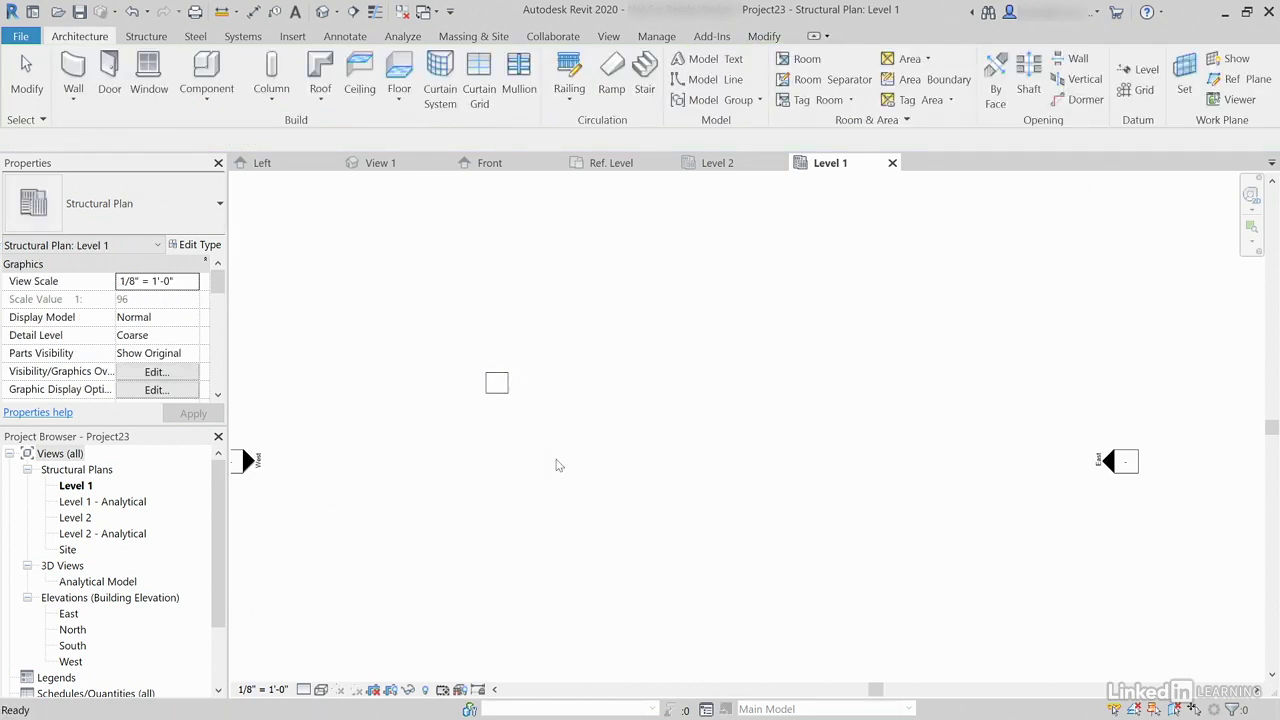
pyautogui.click(505, 419)
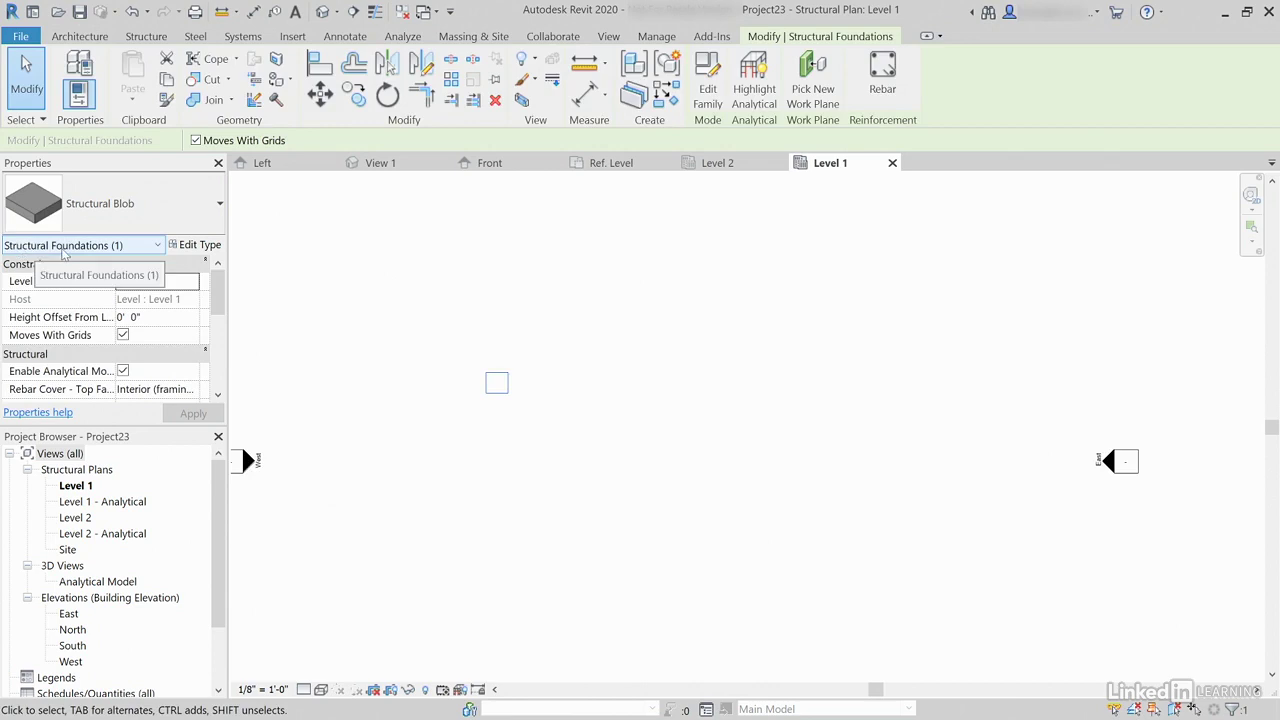
pyautogui.moveTo(494, 409); pyautogui.dragTo(586, 387, button='middle')
pyautogui.press('Escape')
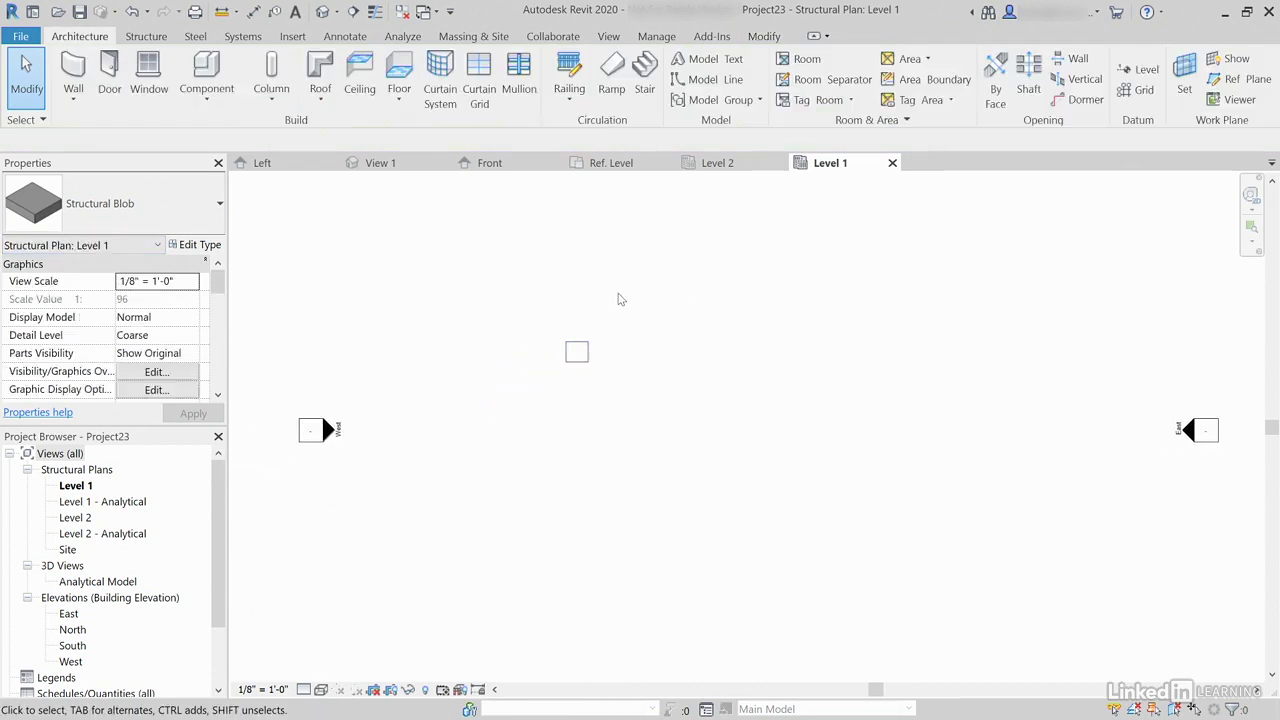
# Load Structural Blob.rfa from the Documents folder using the Door tool's Load Family
pyautogui.moveTo(531, 280); pyautogui.dragTo(489, 338, button='middle')
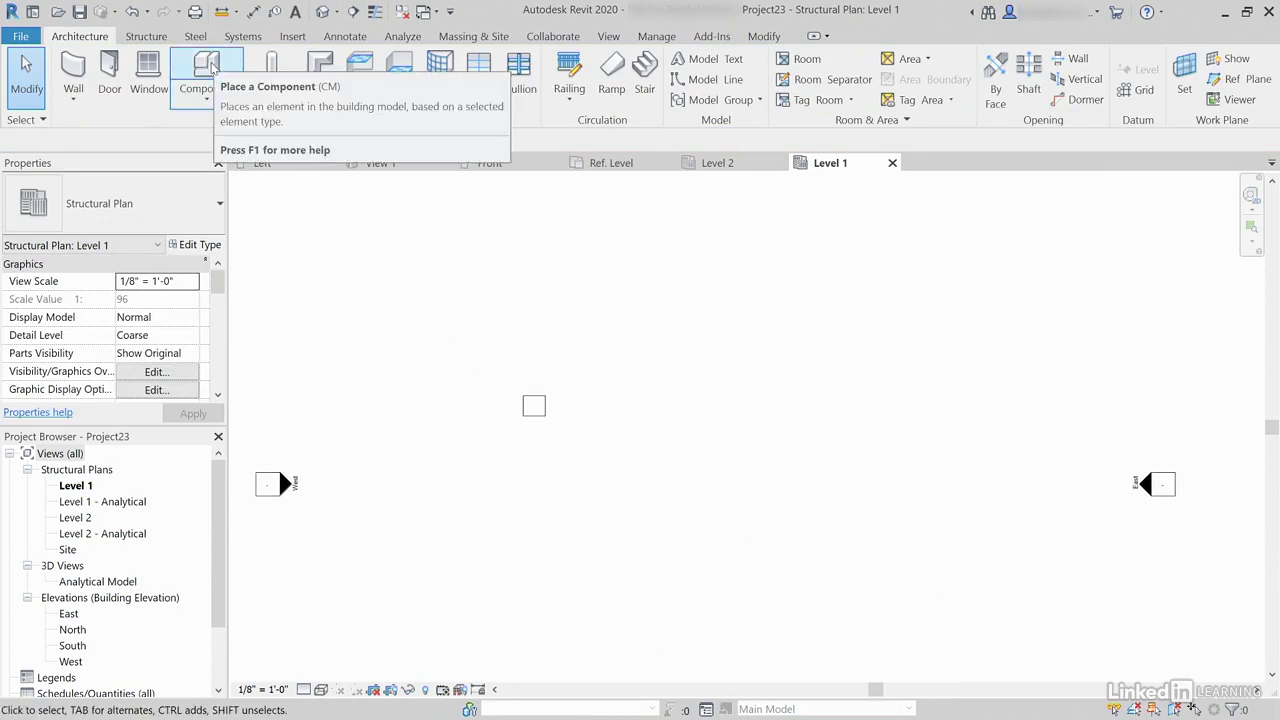
pyautogui.click(110, 72)
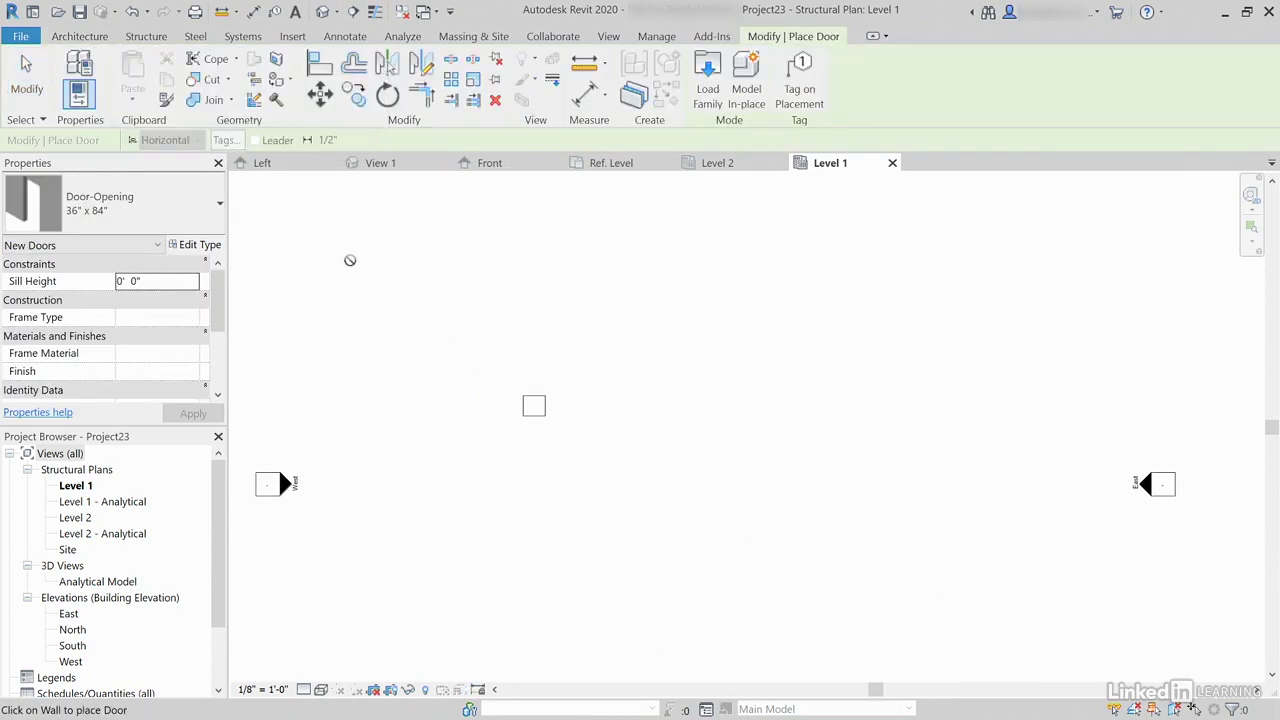
pyautogui.click(707, 85)
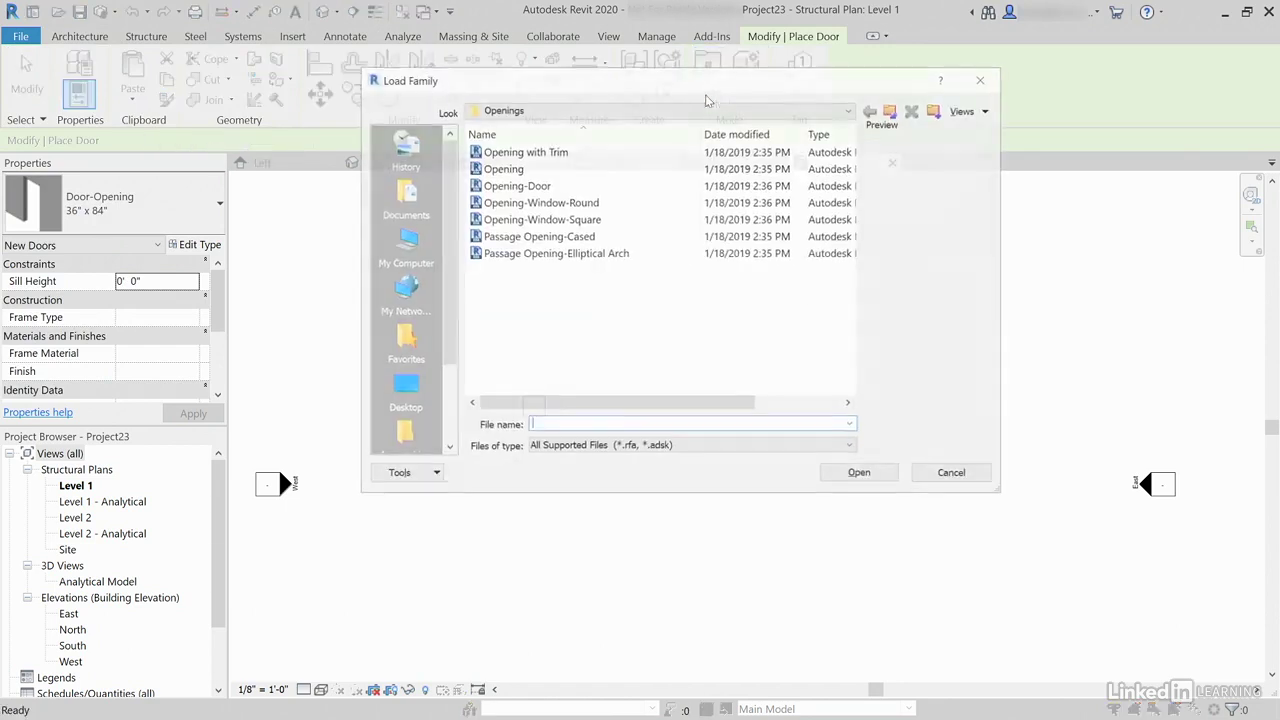
pyautogui.click(620, 112)
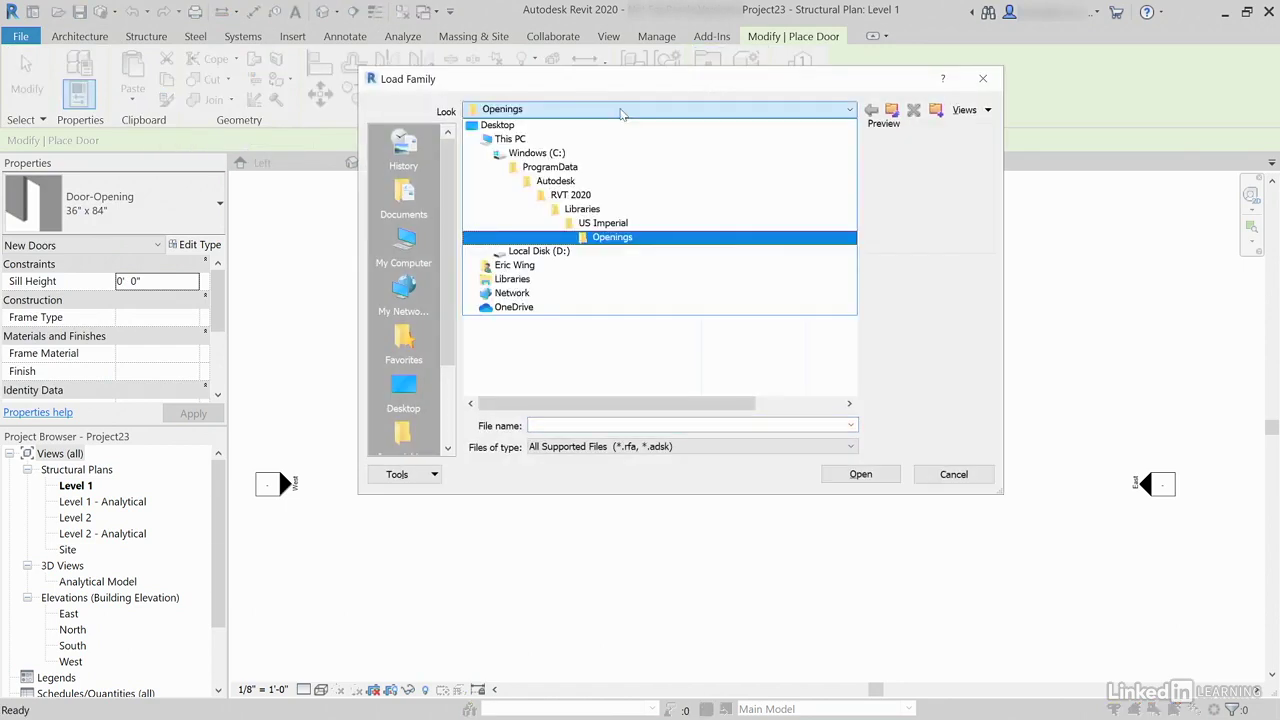
pyautogui.click(397, 197)
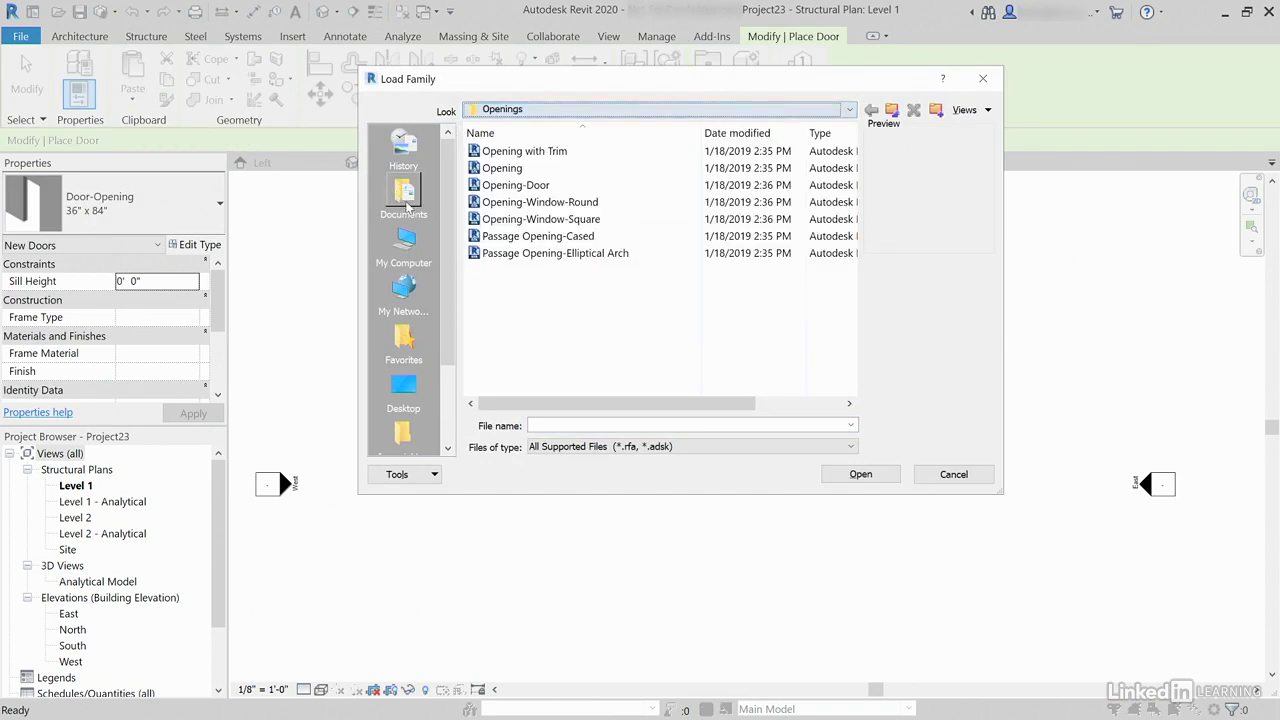
pyautogui.click(403, 196)
pyautogui.click(522, 155)
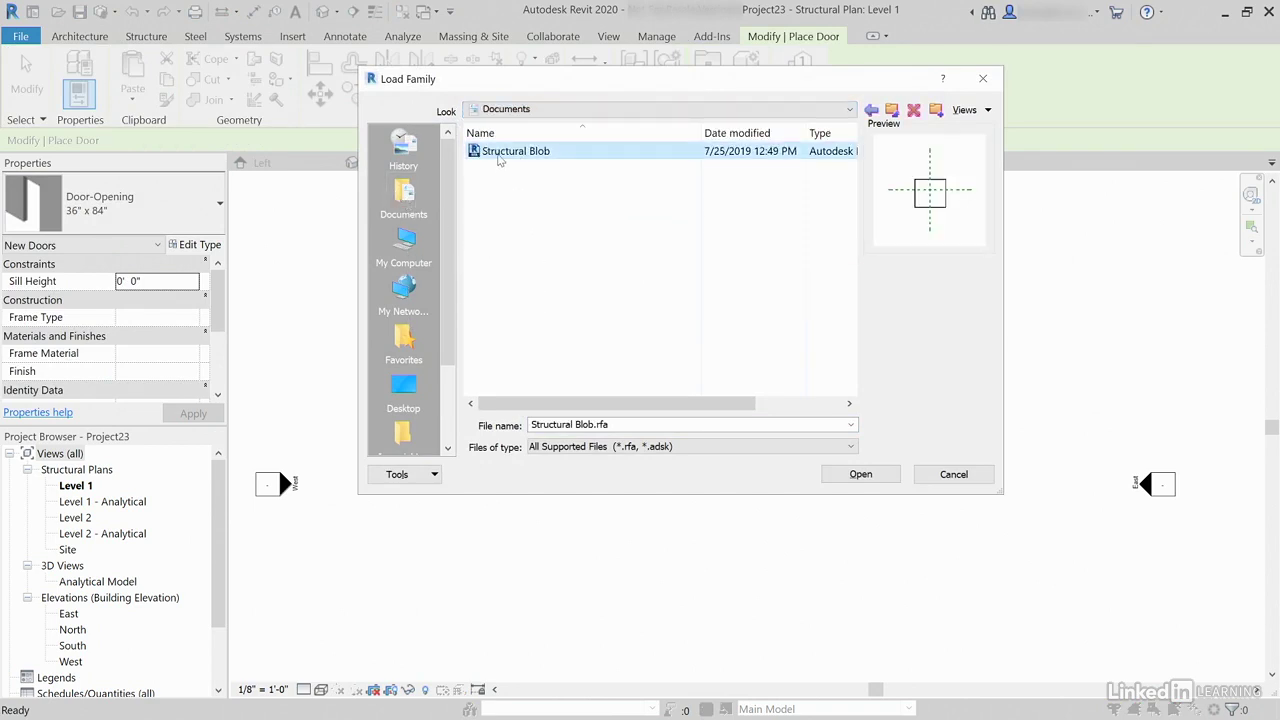
pyautogui.click(858, 474)
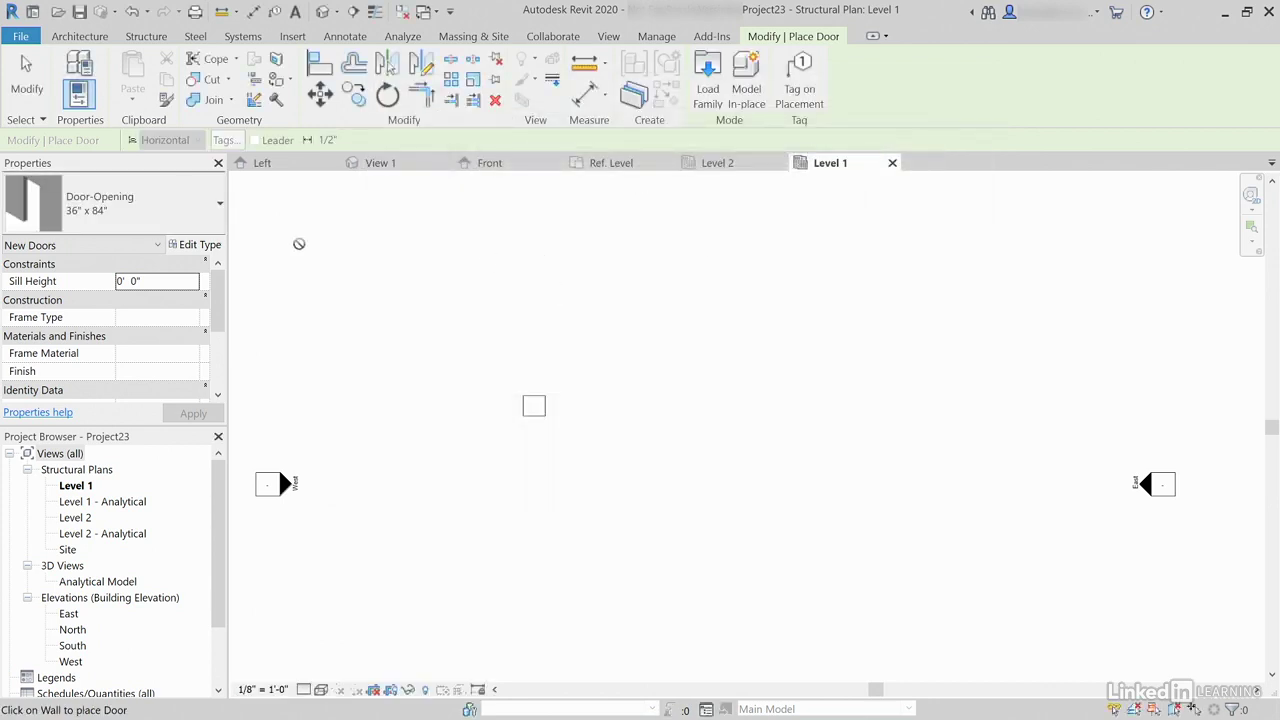
# Review the available types in the type selector, then cancel the door placement
pyautogui.click(170, 203)
pyautogui.moveTo(217, 307)
pyautogui.mouseDown()
pyautogui.moveTo(212, 407)
pyautogui.moveTo(214, 283)
pyautogui.mouseUp()
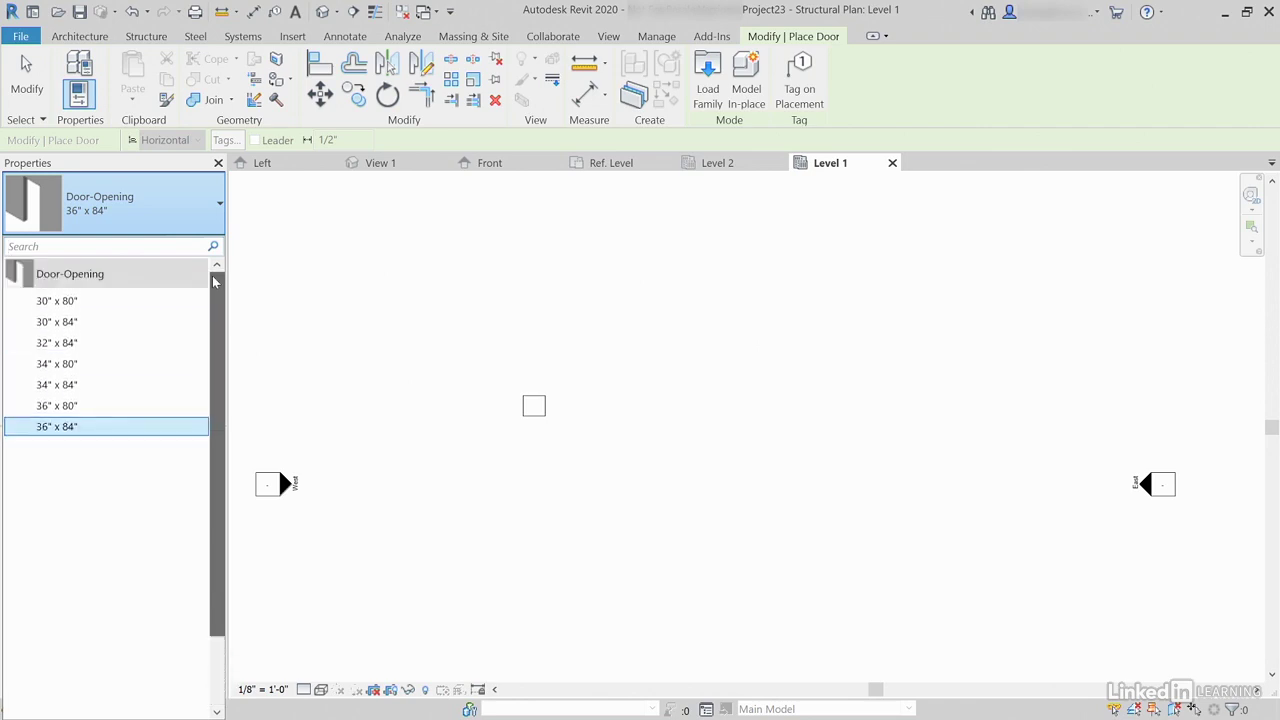
pyautogui.moveTo(216, 361); pyautogui.dragTo(217, 266)
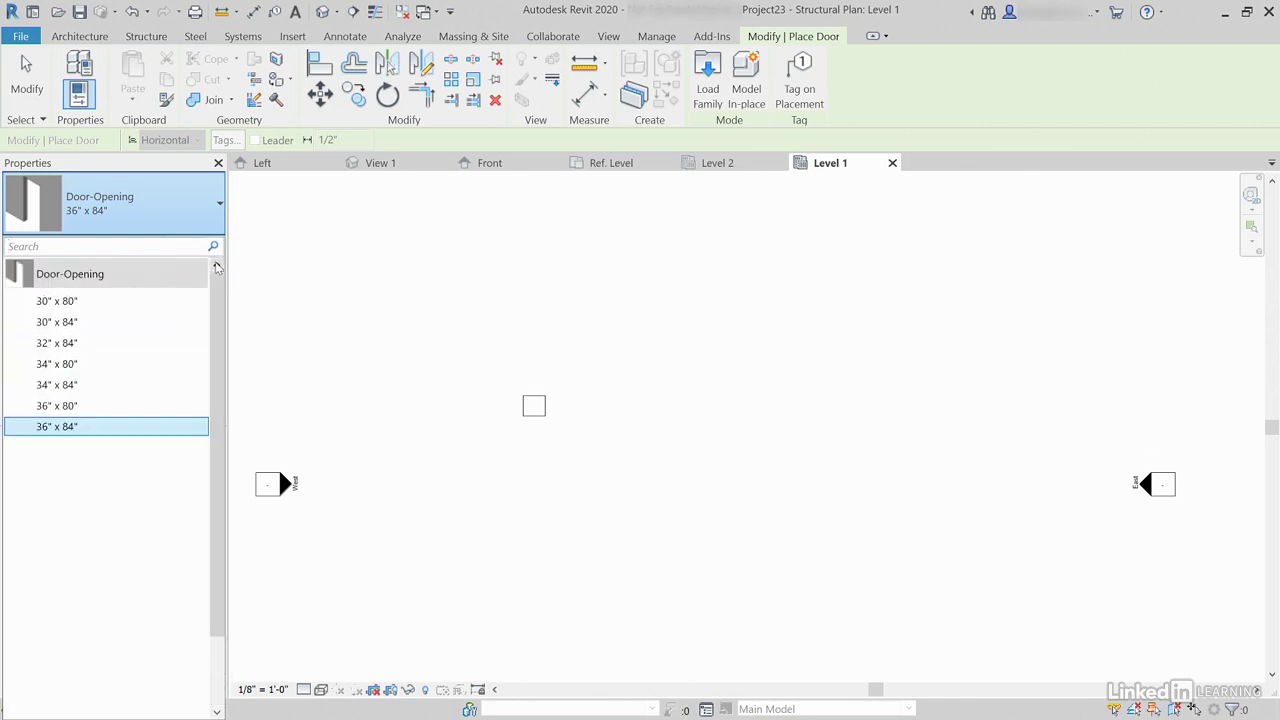
pyautogui.press('Escape')
pyautogui.press('Escape')
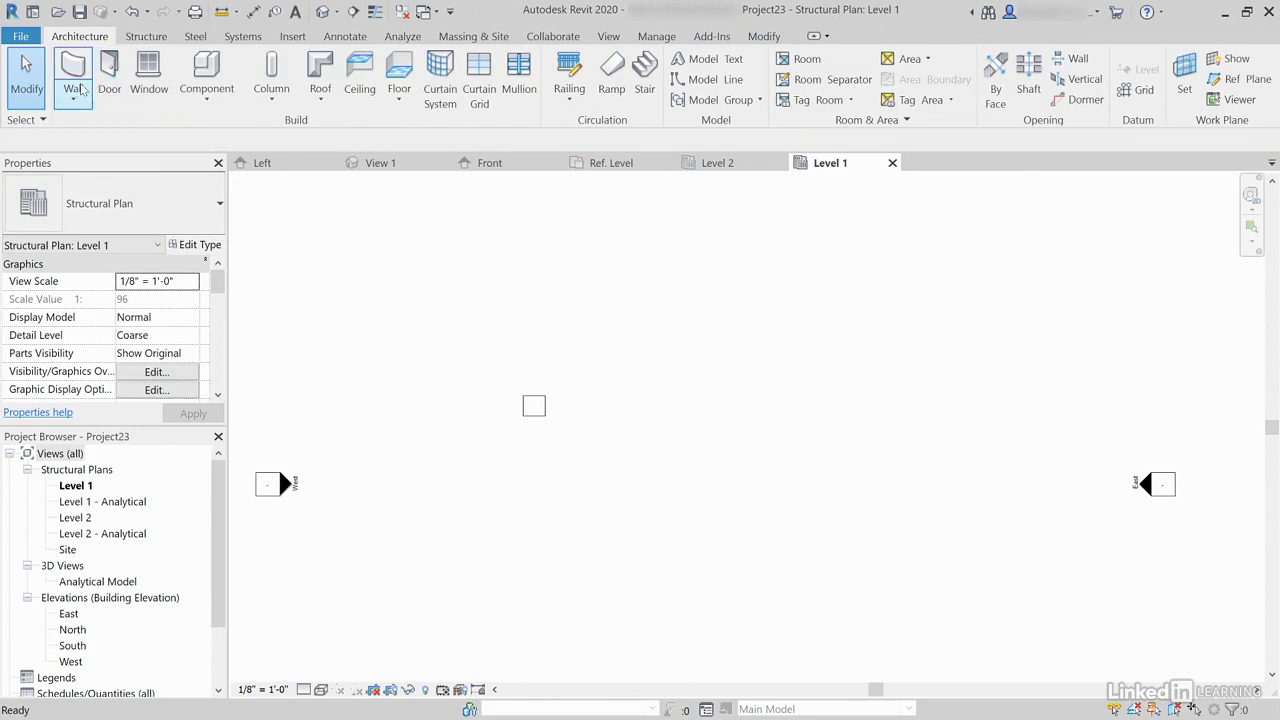
# Cancel the accidental Door tool and start placing a Structural Blob isolated foundation
pyautogui.click(109, 75)
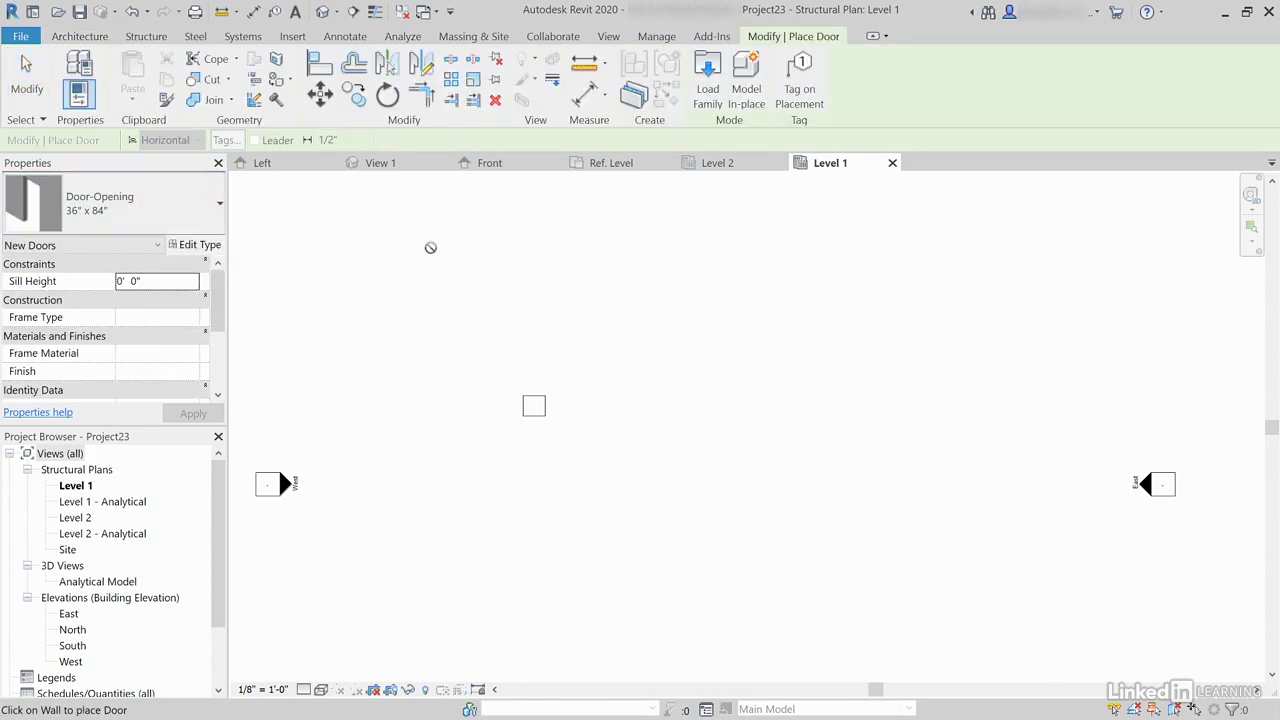
pyautogui.press('Escape')
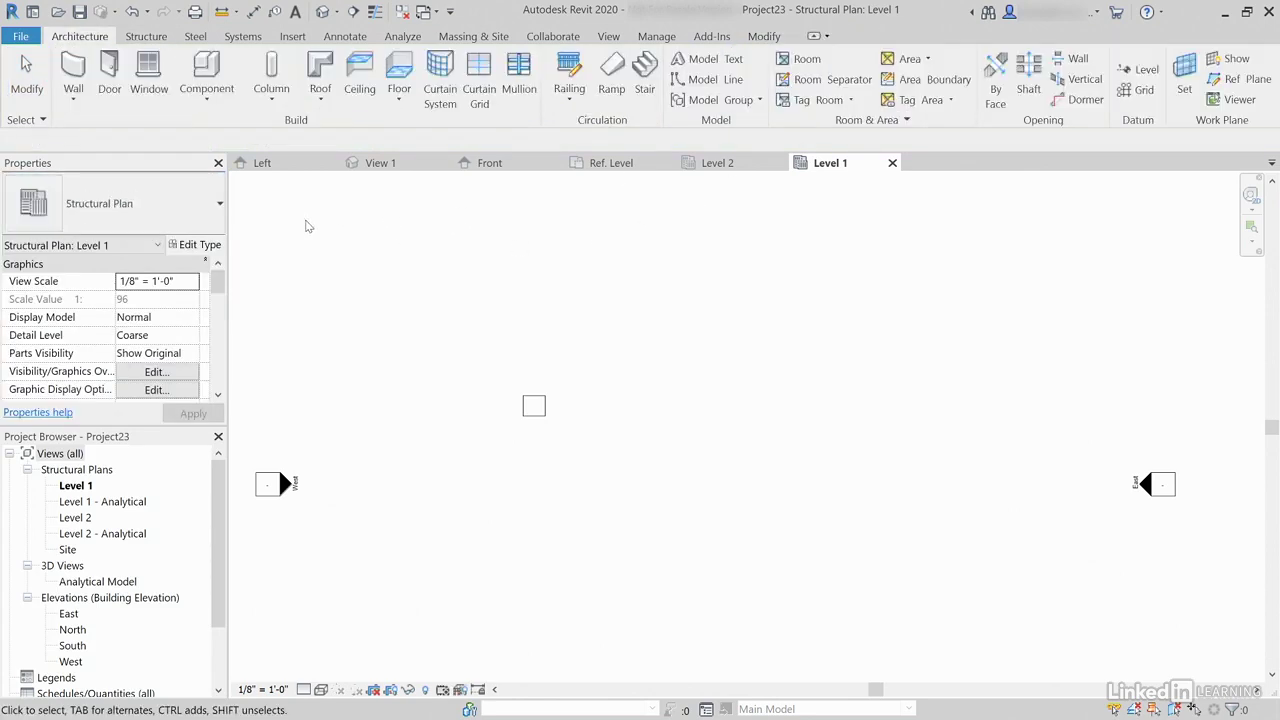
pyautogui.click(152, 38)
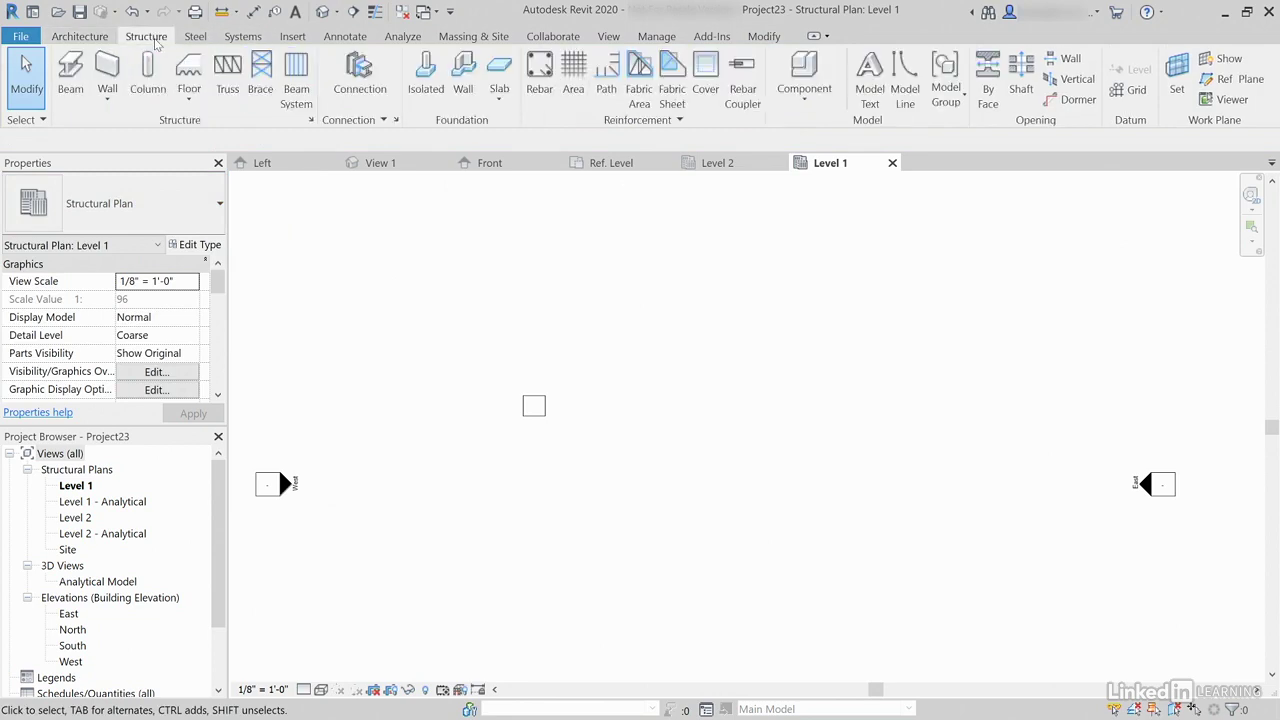
pyautogui.click(428, 86)
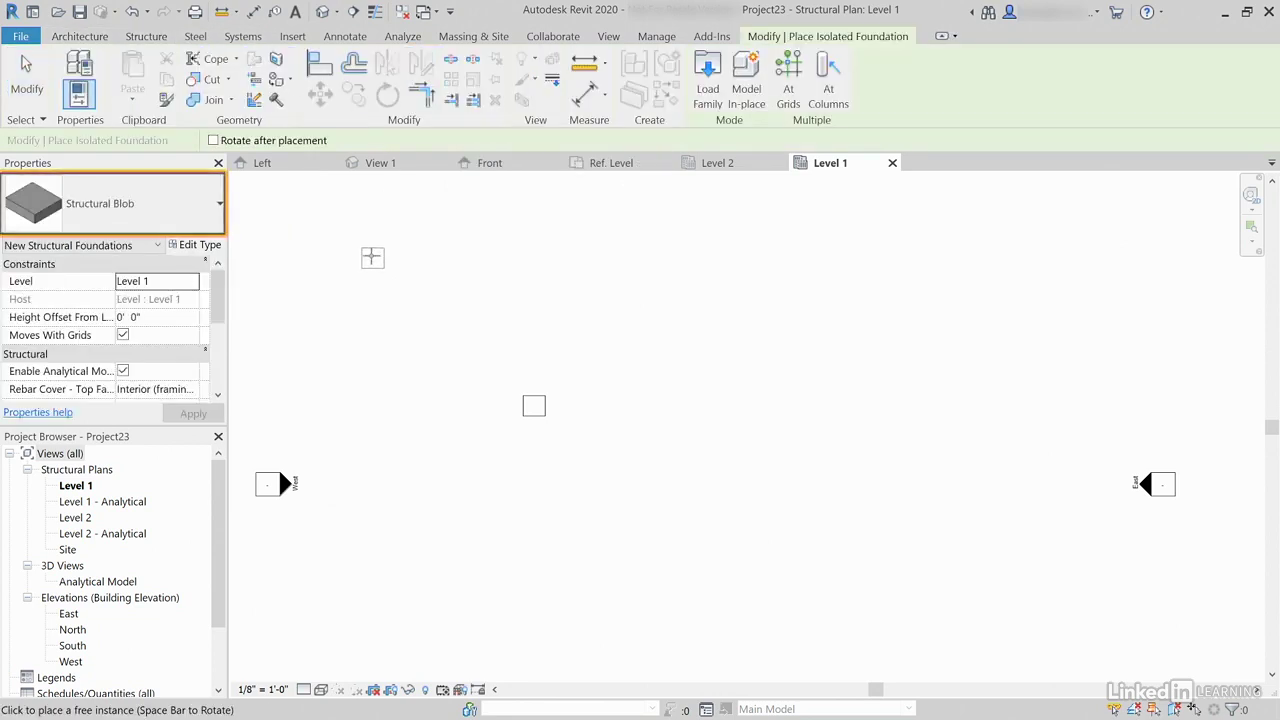